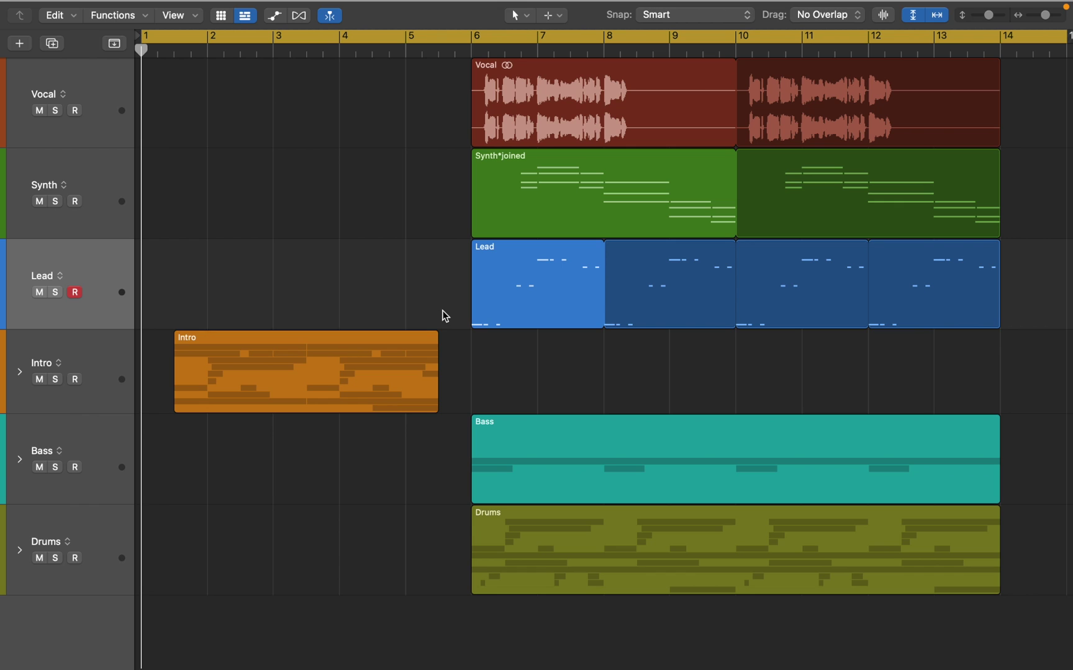
Step: Play the arrangement through to bar 14, with Vocal, Synth, Lead, Bass and Drums regions spanning bars 6–14
key("space")
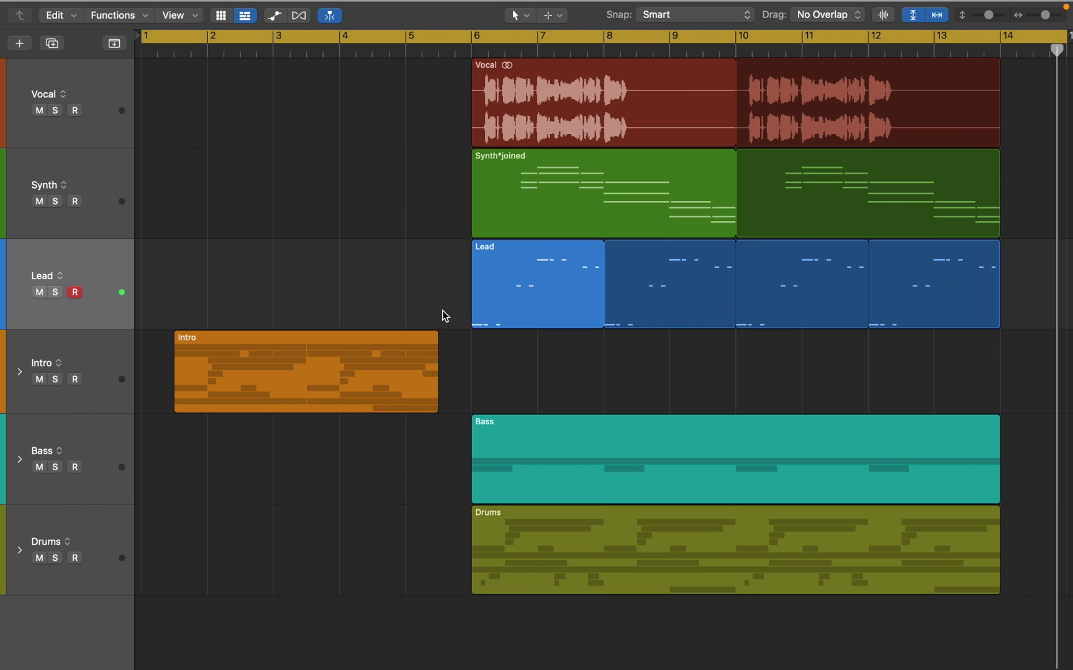
Step: Open the Lead region in the Piano Roll, select all its notes and scale-quantize them to C Major
double_click(501, 297)
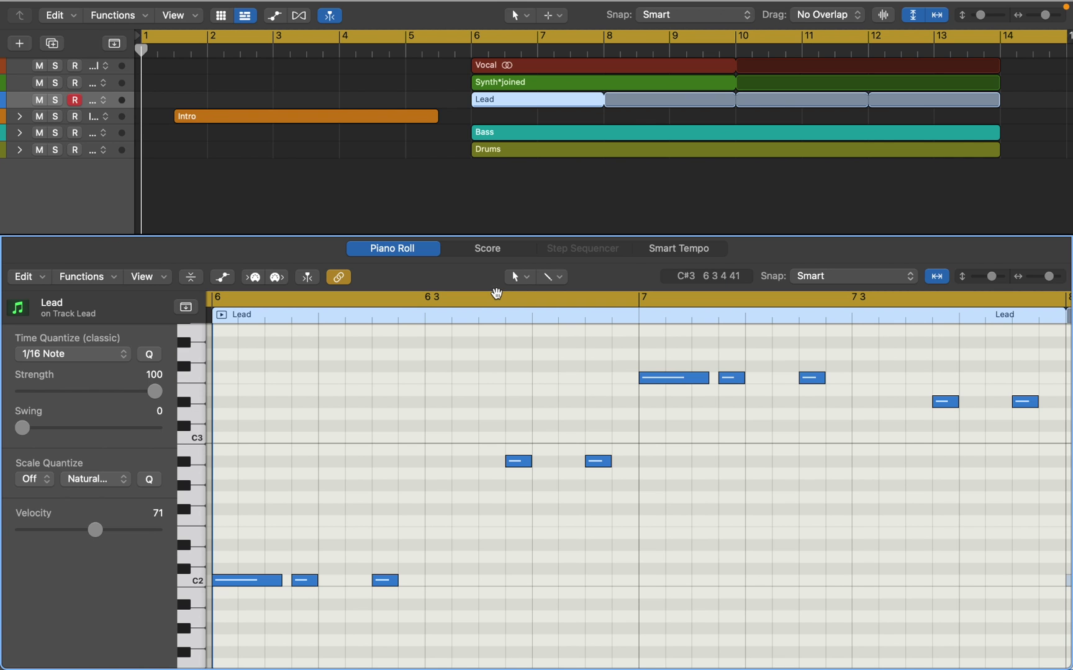
key("super+a")
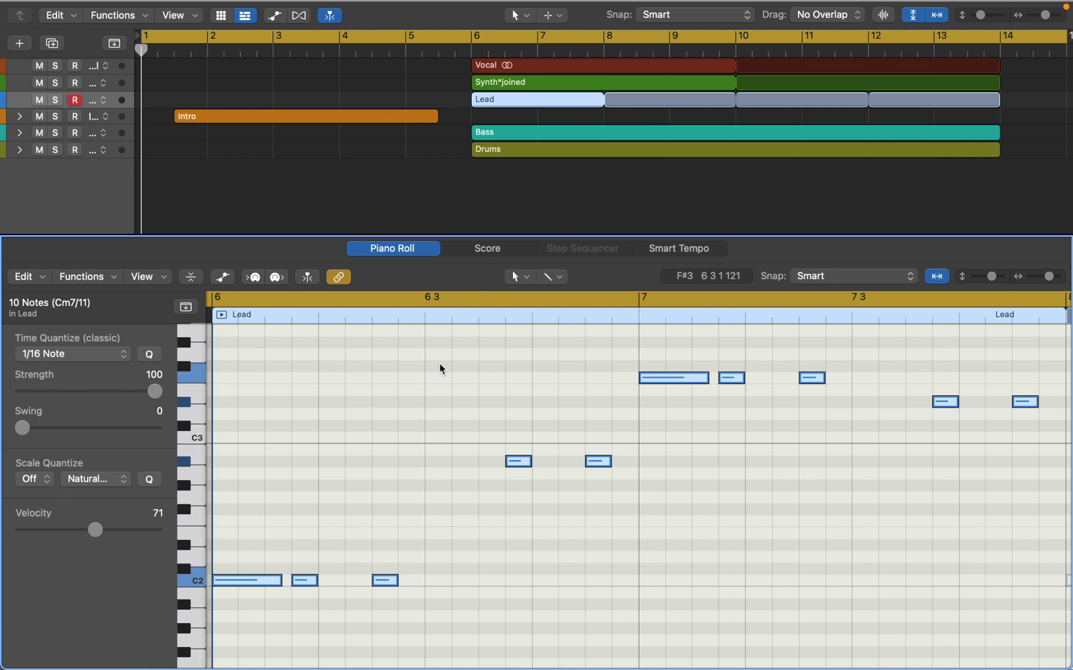
left_click(47, 487)
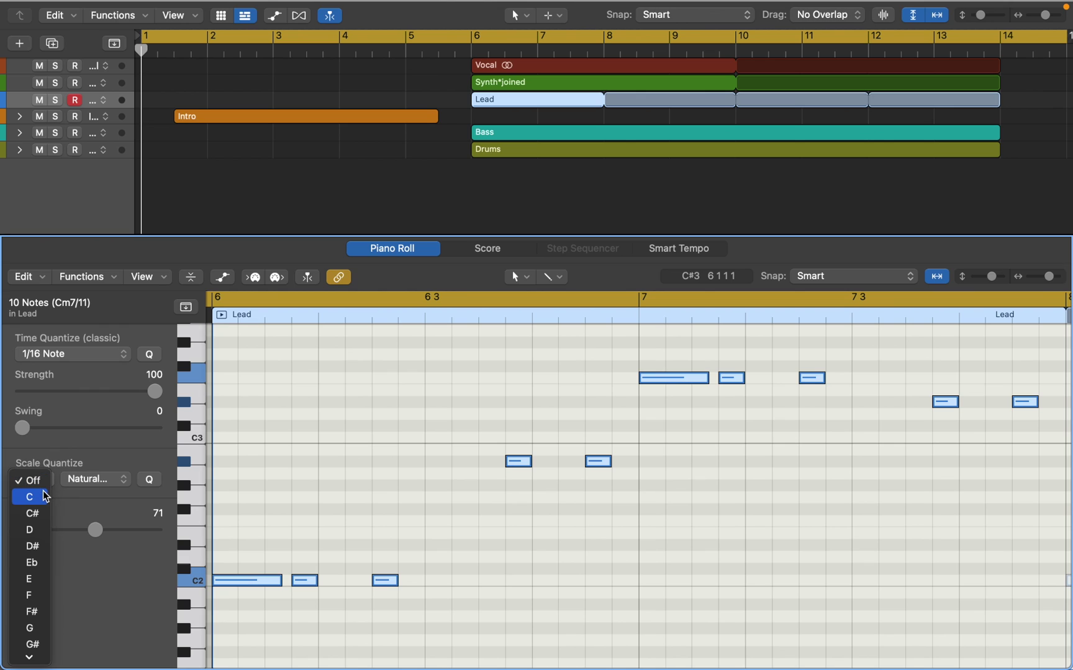
left_click(47, 496)
left_click(93, 478)
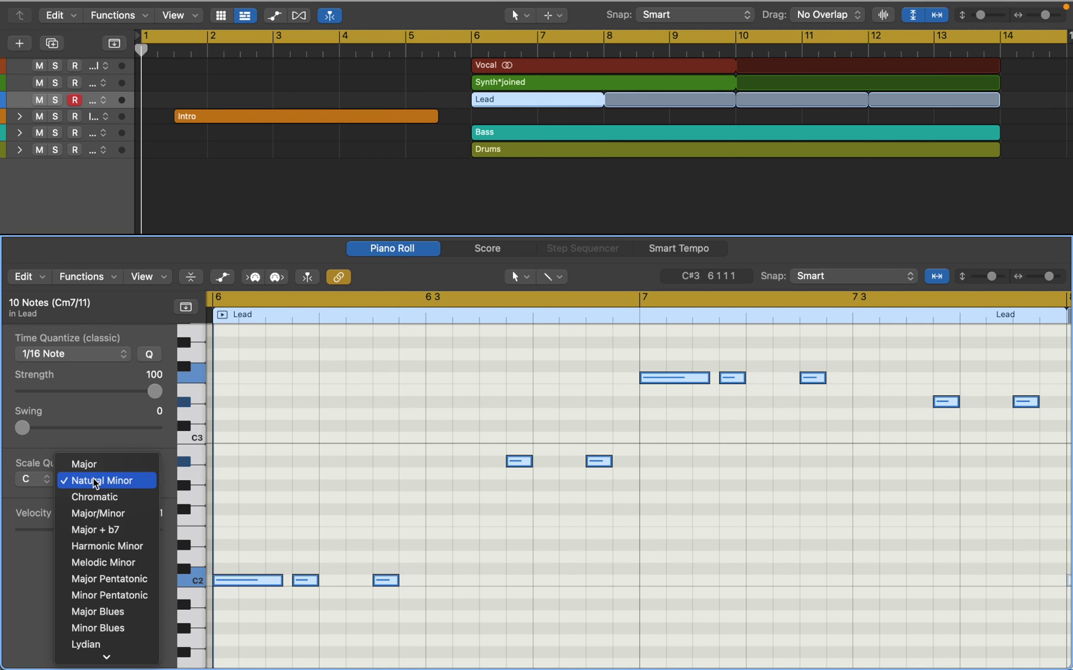
left_click(96, 472)
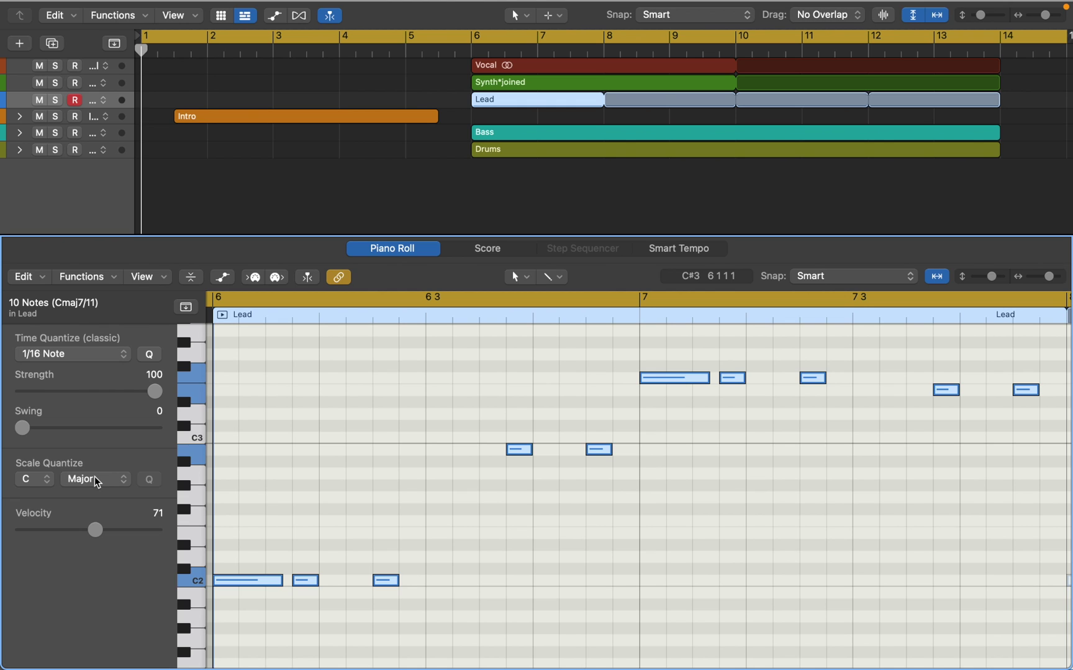
Step: Change the Lead notes' Scale Quantize scale from Major to Natural Minor
left_click(96, 481)
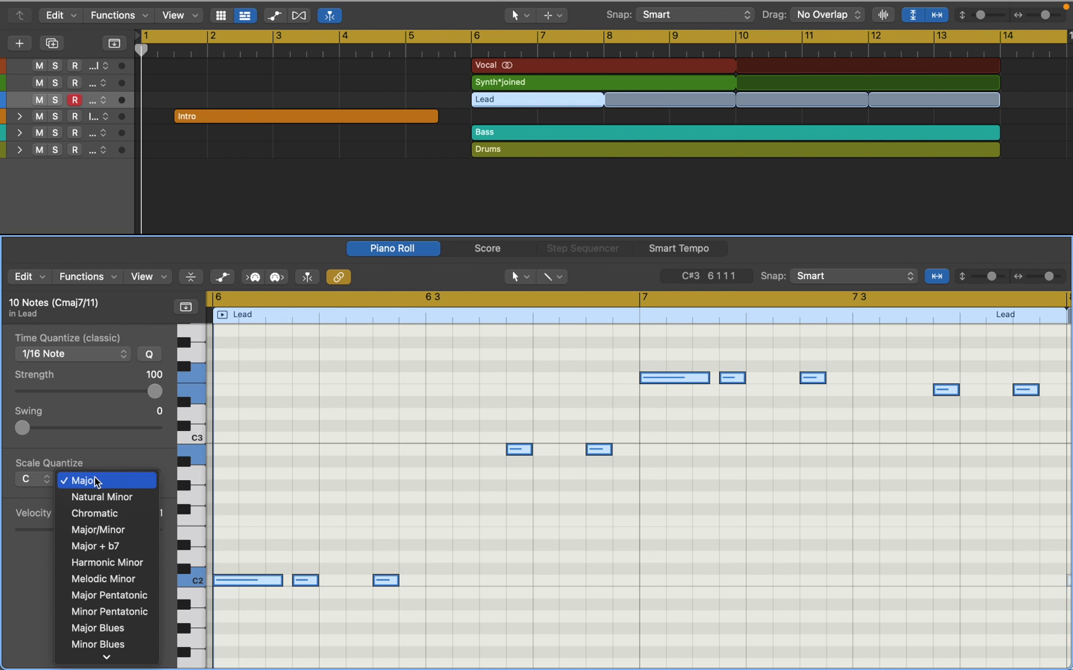
left_click(97, 498)
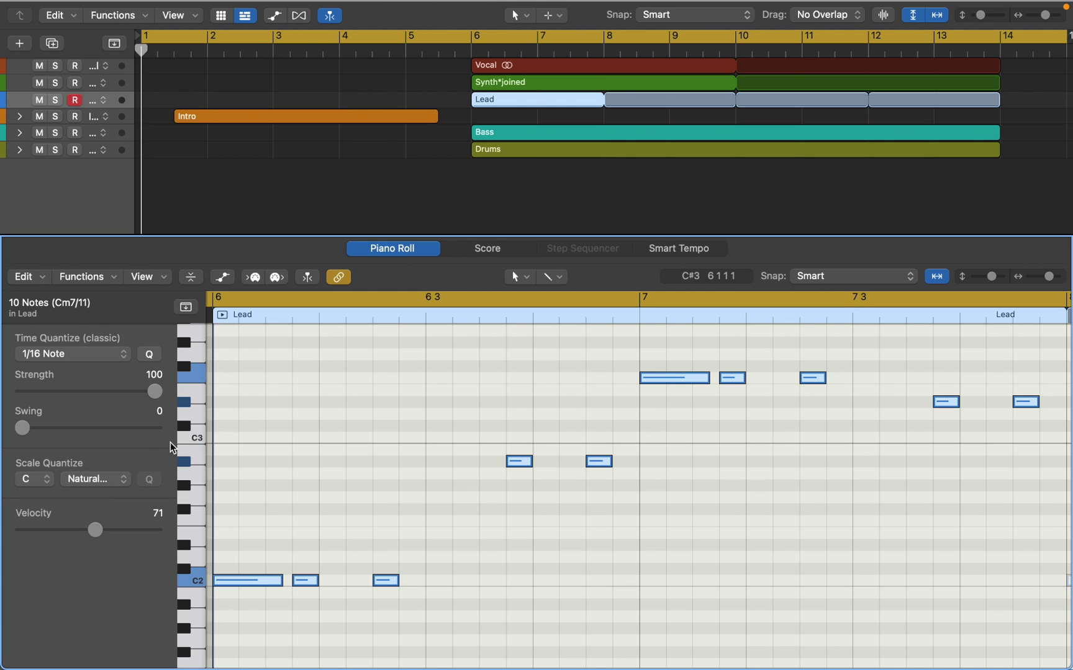
left_click(515, 276)
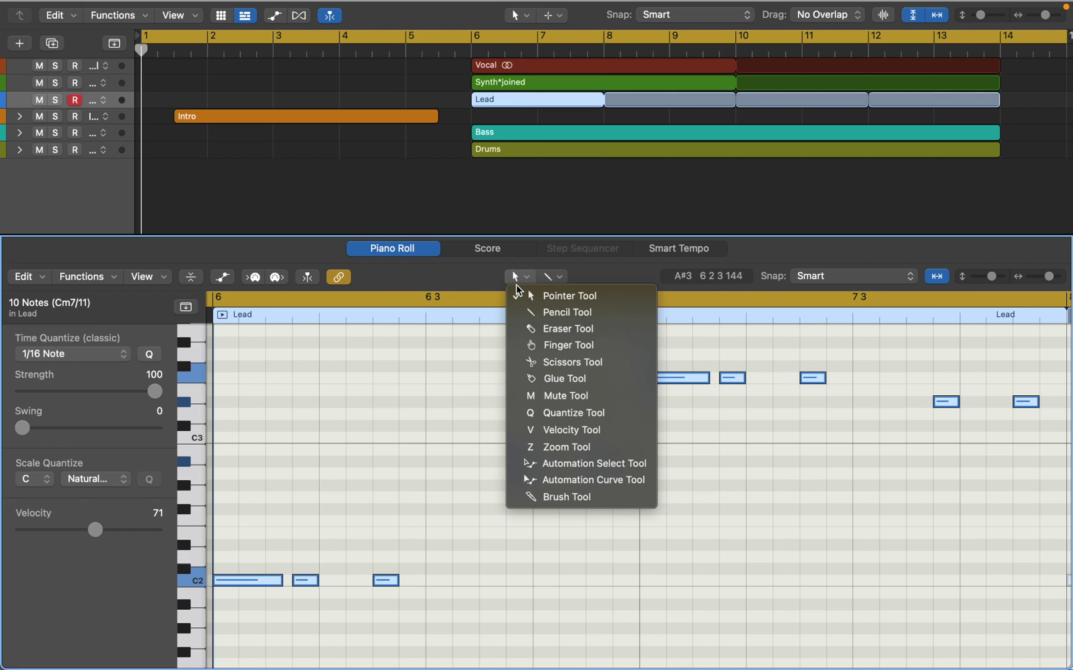
left_click(530, 498)
mouse_move(300, 545)
left_mouse_down()
mouse_move(363, 474)
mouse_move(410, 402)
left_mouse_up()
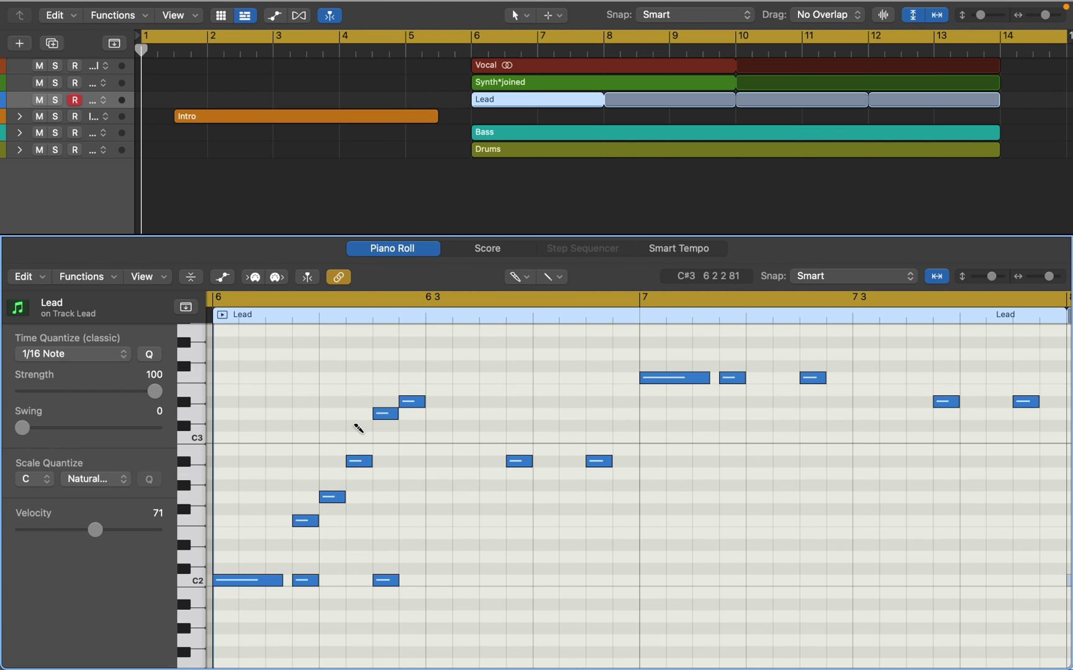
key("t")
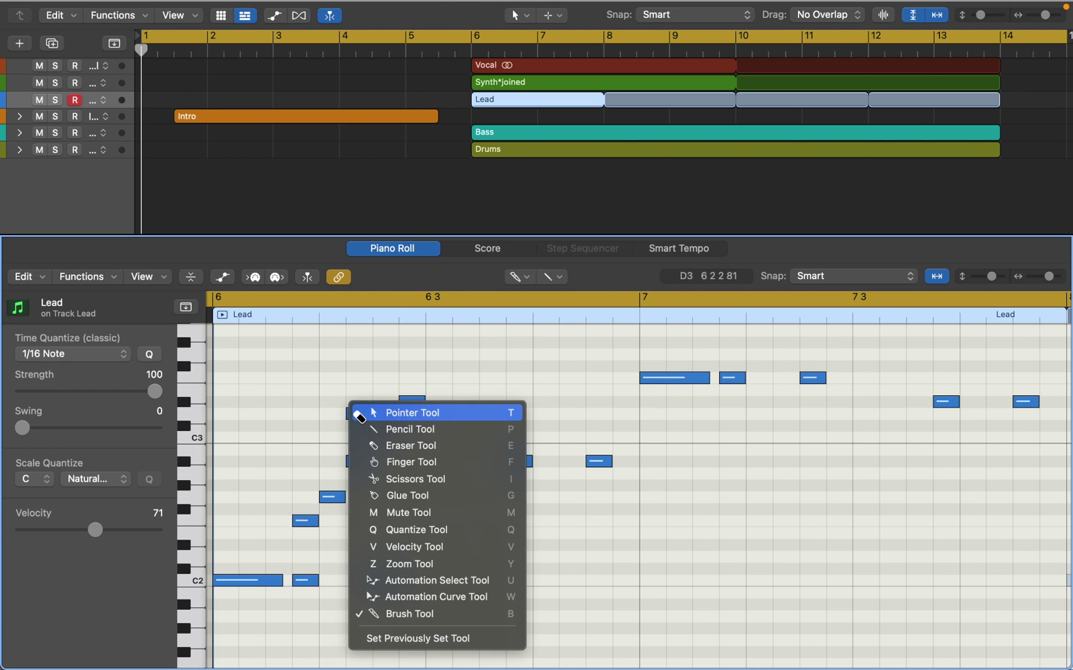
left_click(359, 413)
left_click_drag(260, 364, 436, 532)
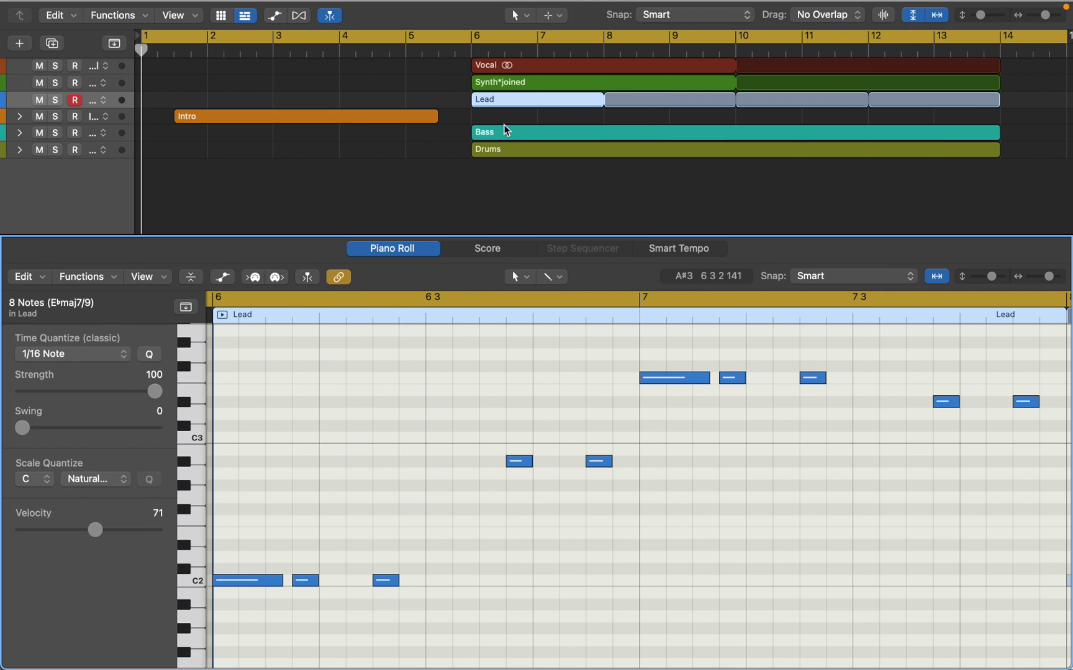
Step: Scale-quantize the Synth*joined region's notes to C Major
left_click(510, 88)
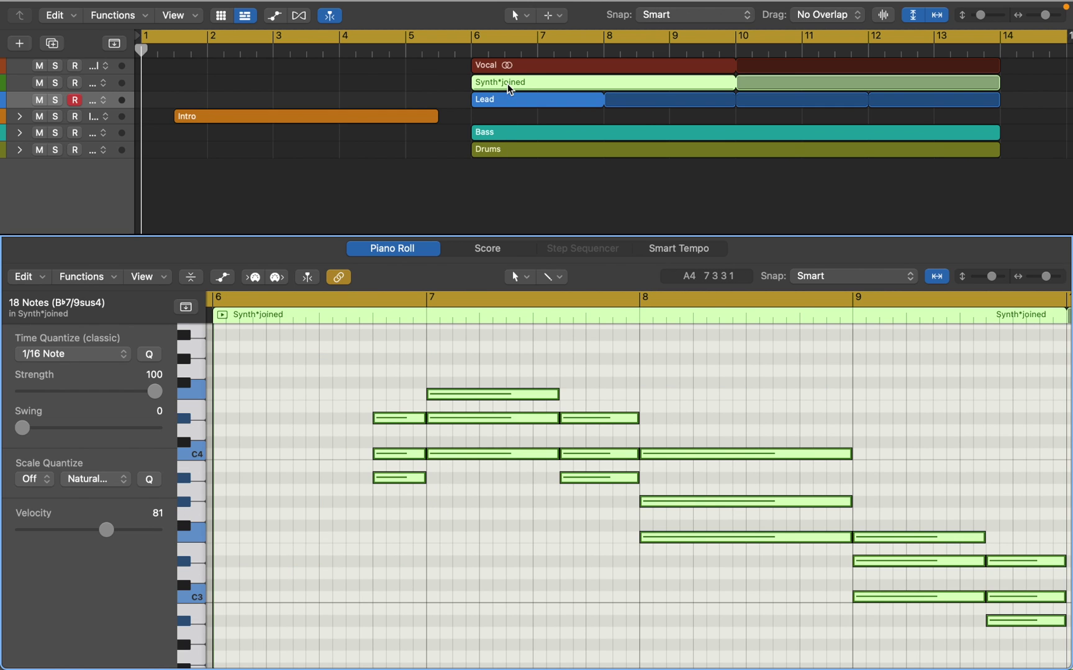
left_click(48, 480)
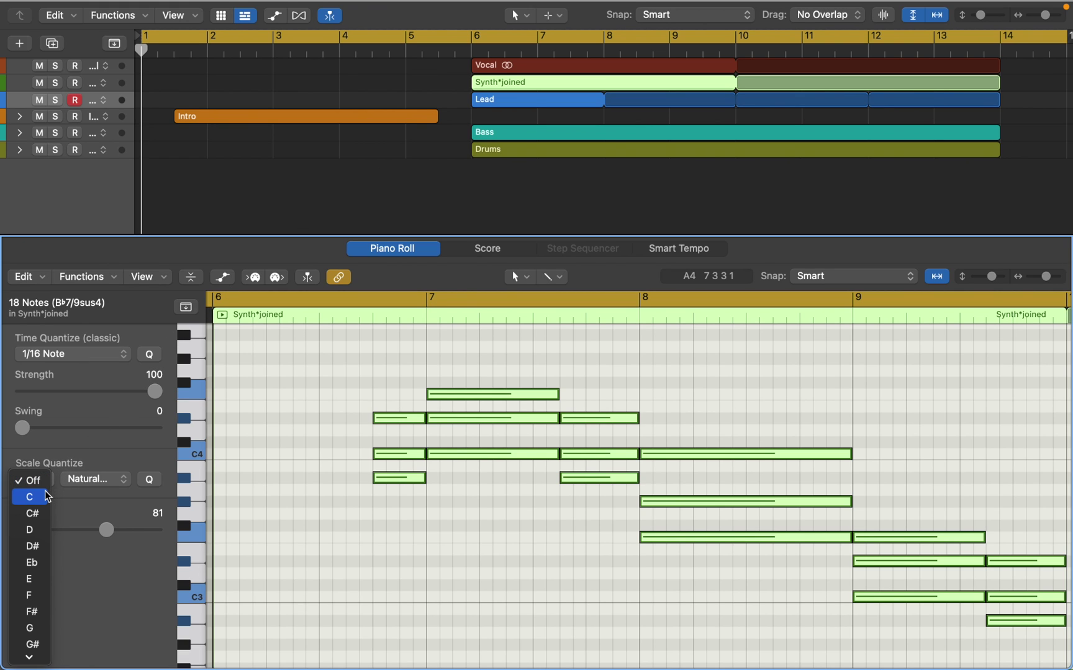
left_click(48, 497)
left_click(99, 481)
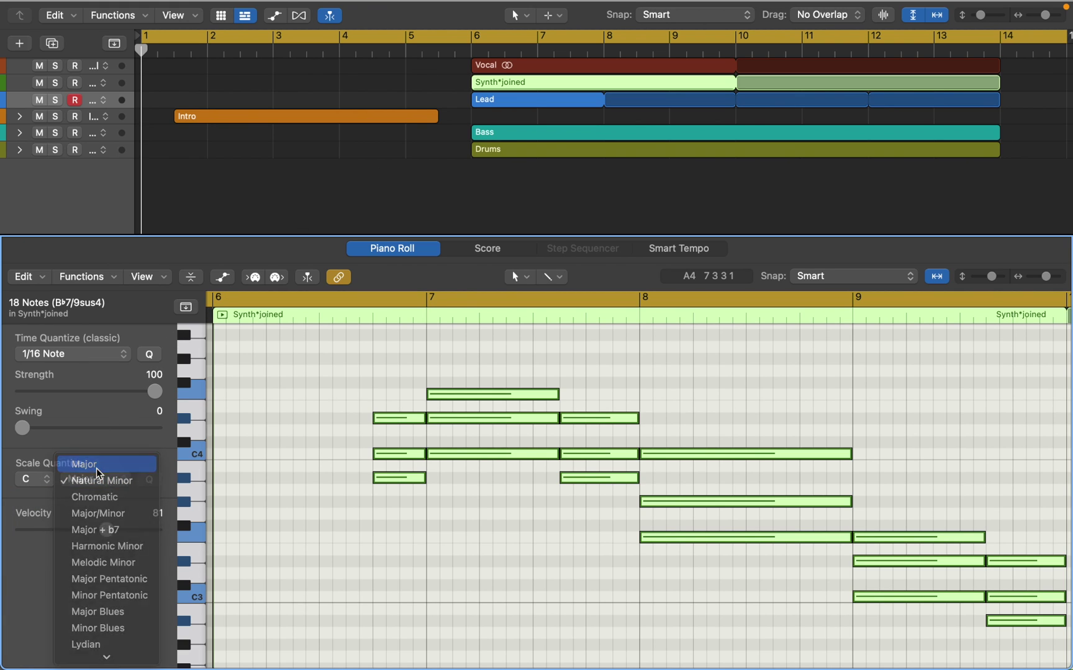
left_click(97, 472)
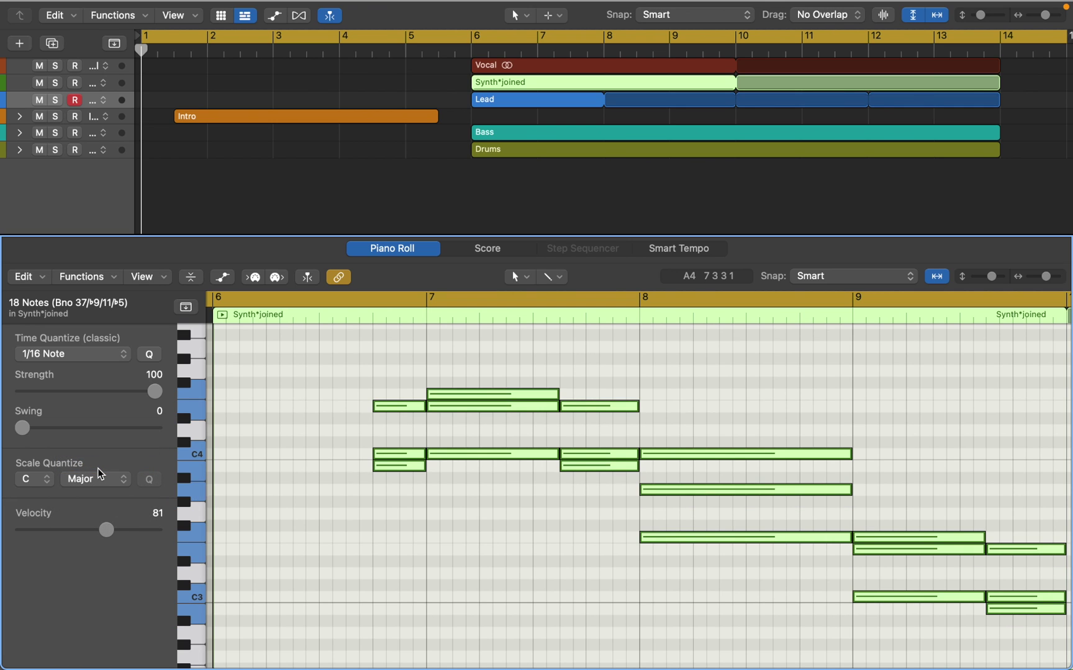
Step: Move the bar 6 C4 note up to D4, reselect all 18 notes and close the editor
left_click(346, 459)
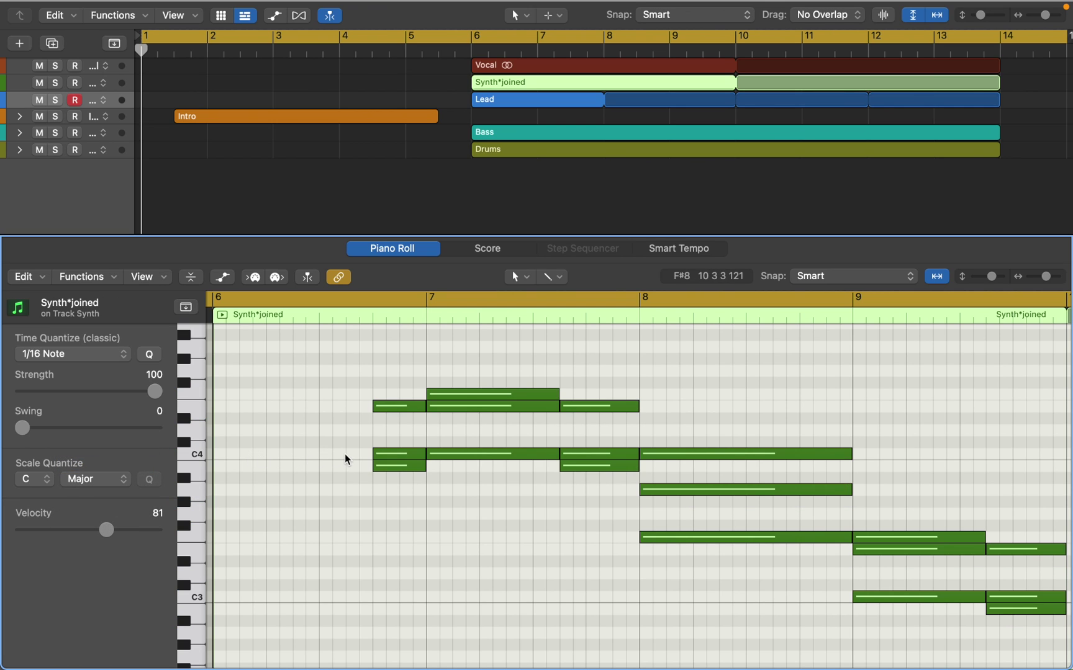
left_click(385, 459)
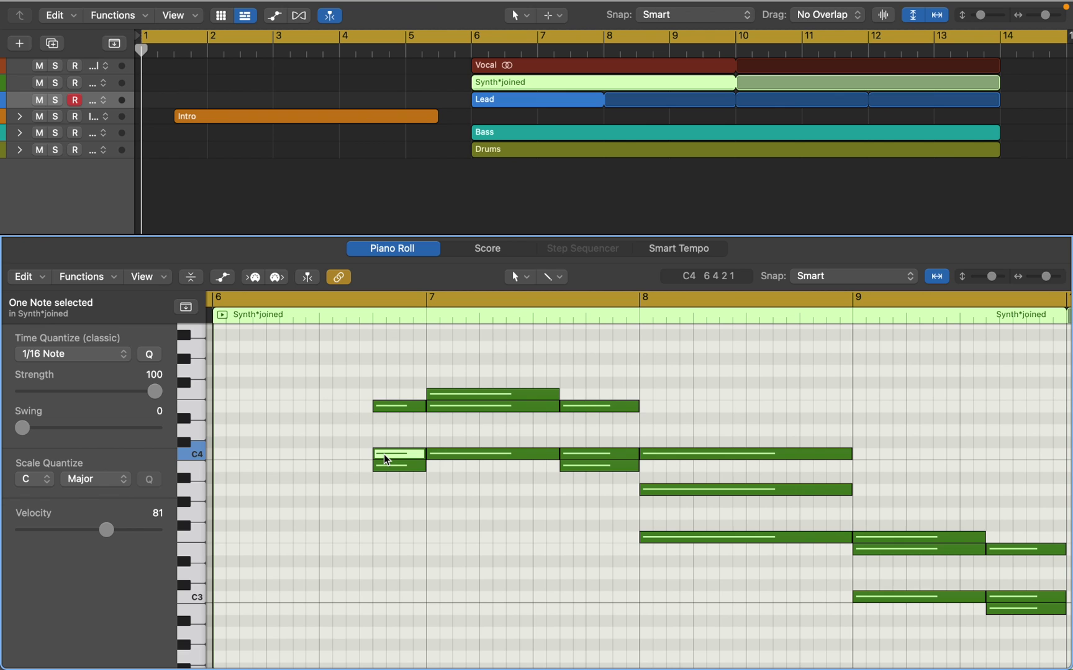
left_click_drag(386, 460, 386, 439)
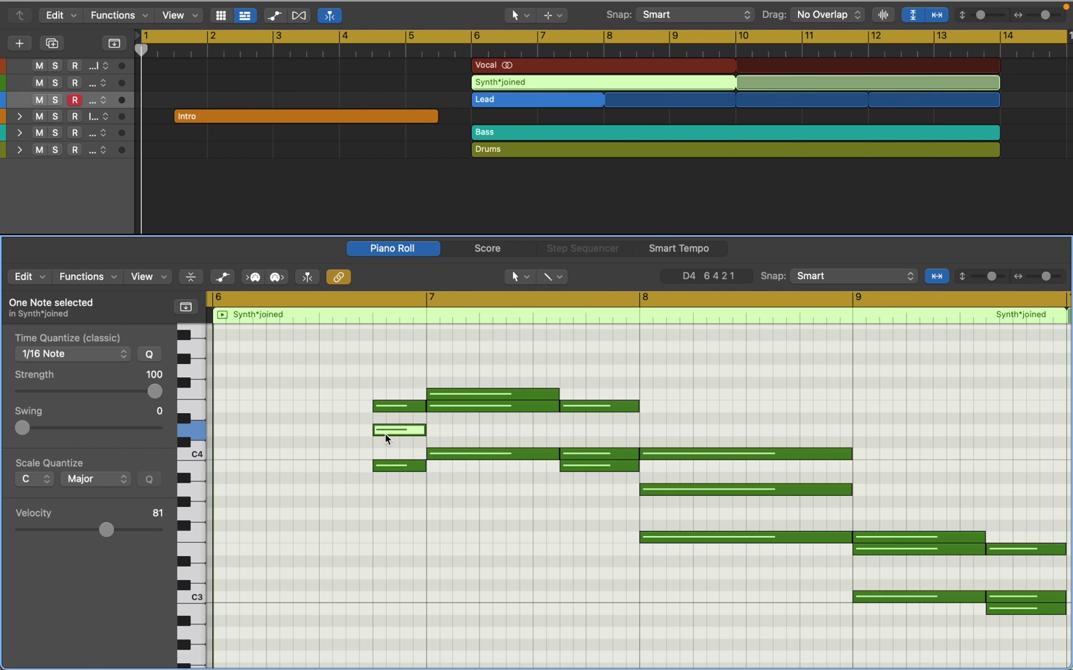
key("super+a")
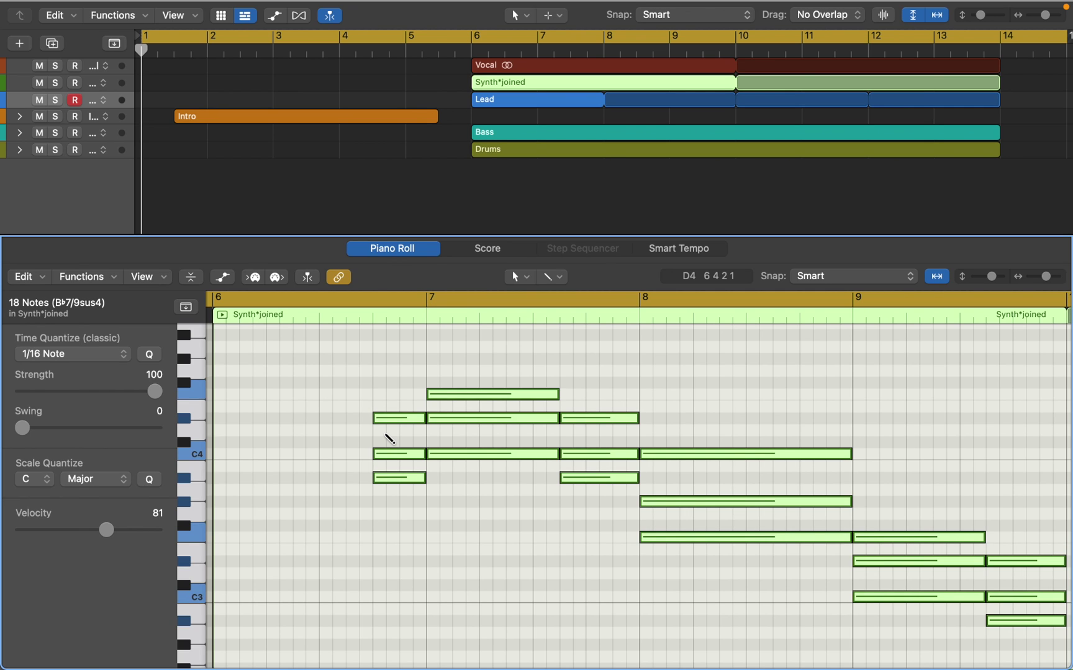
key("p")
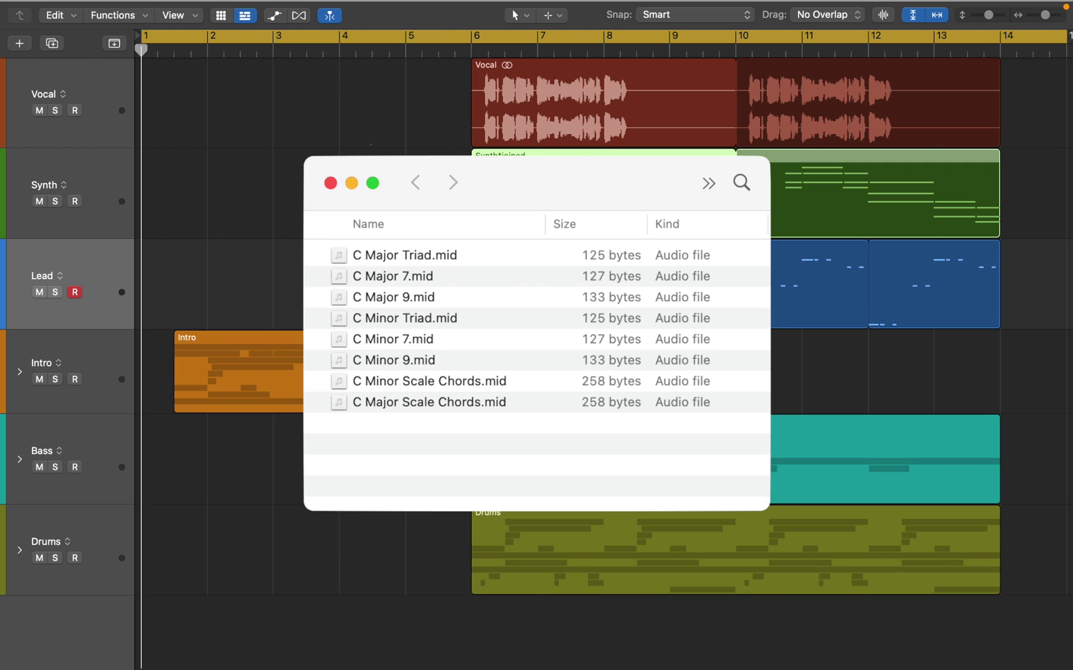
Step: Put the C Minor 7 chord region on the Lead track and repeat it twice
left_click(383, 433)
key("r")
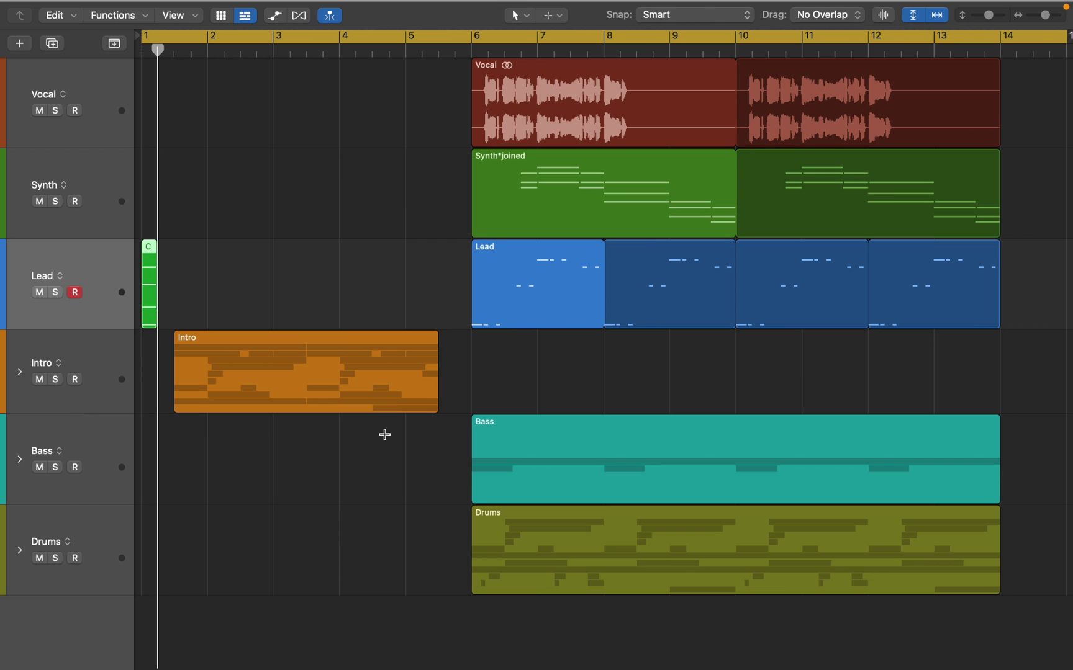
double_click(148, 312)
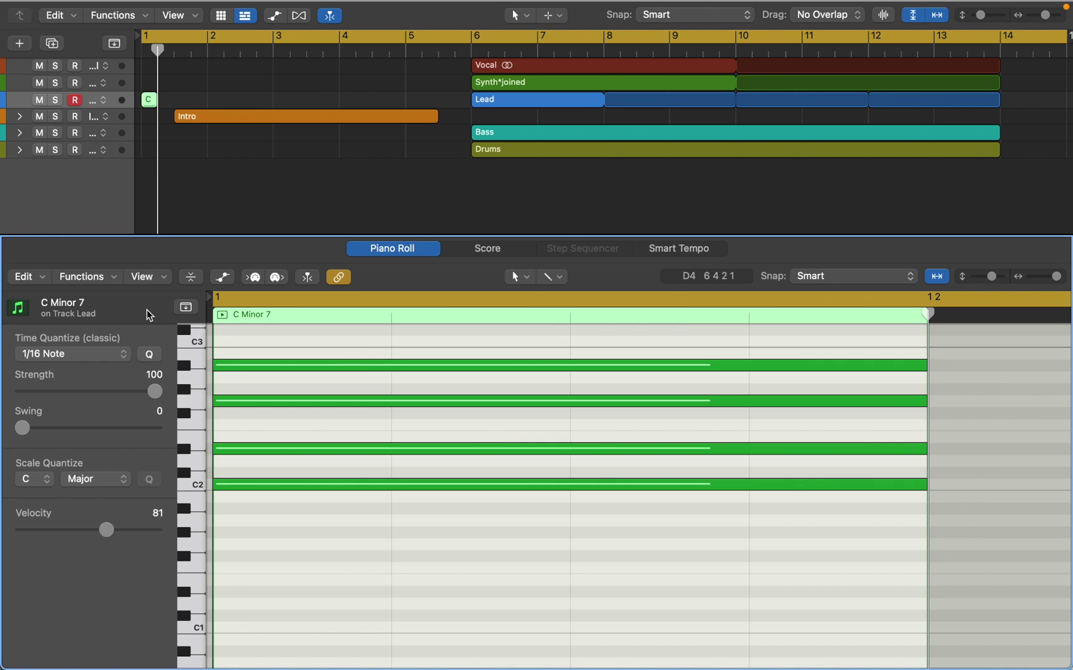
key("p")
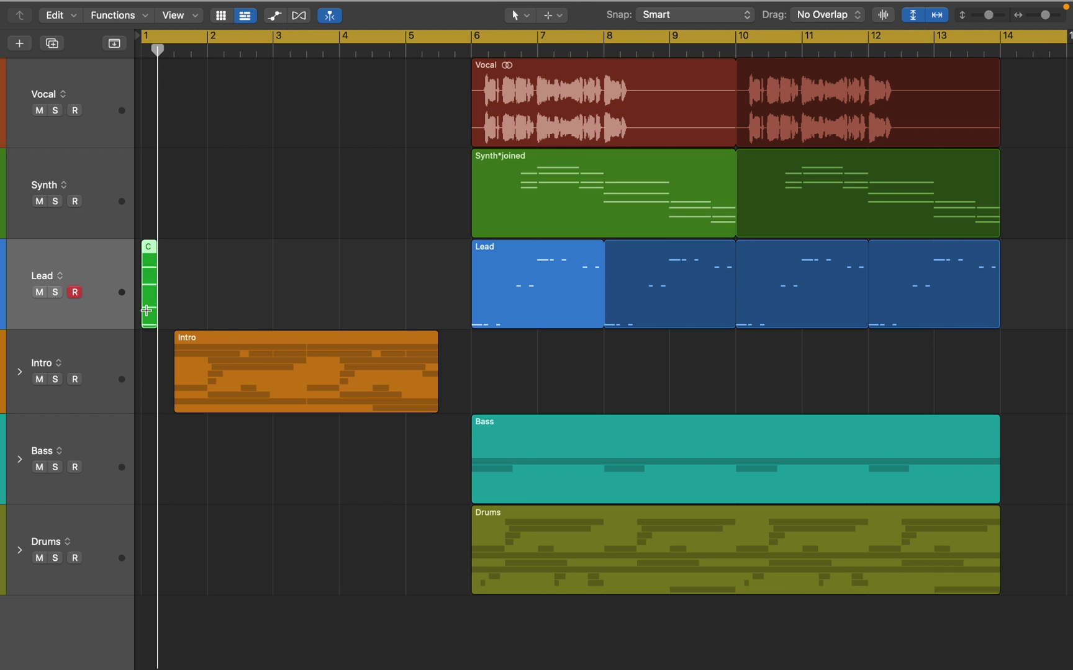
key("super+r")
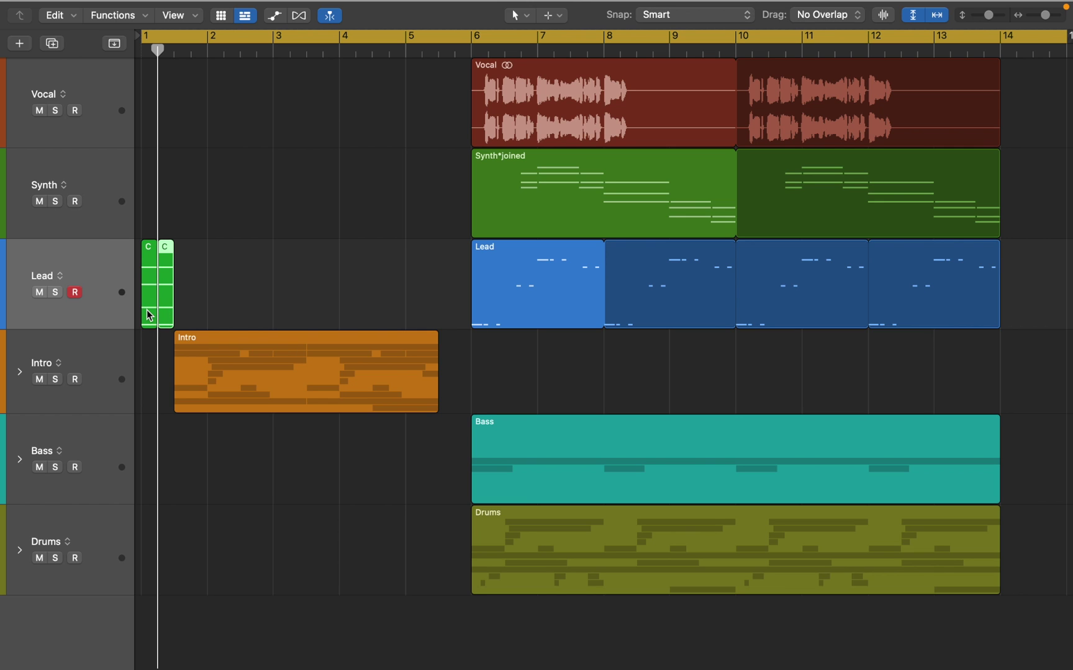
key("super+r")
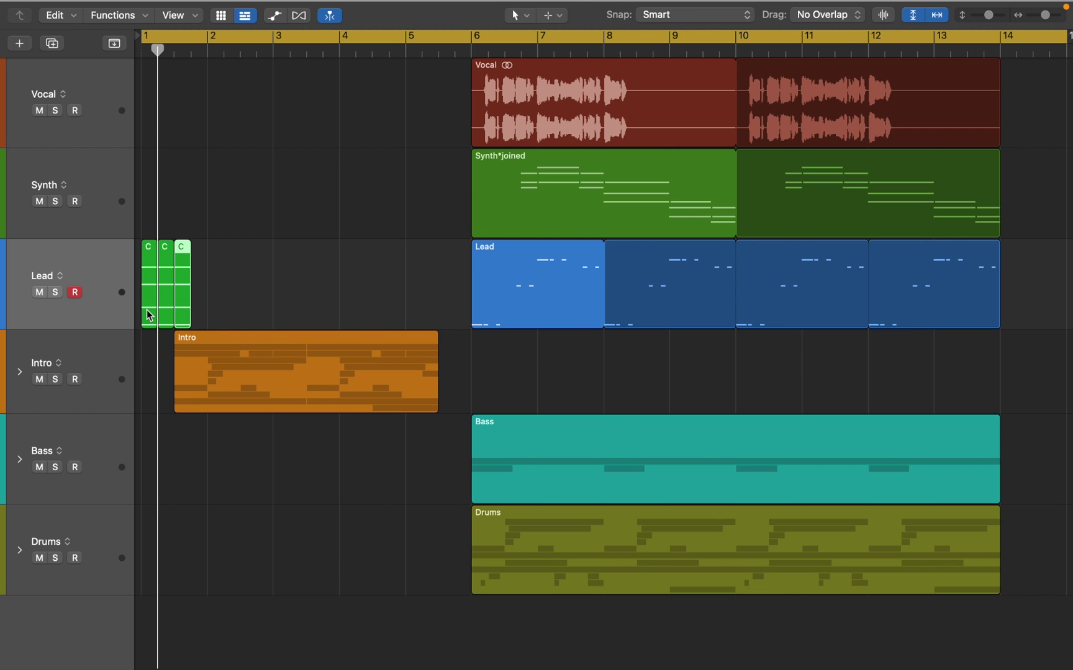
Step: Solo the Lead track and audition the repeated C chord regions
key("s")
key("space")
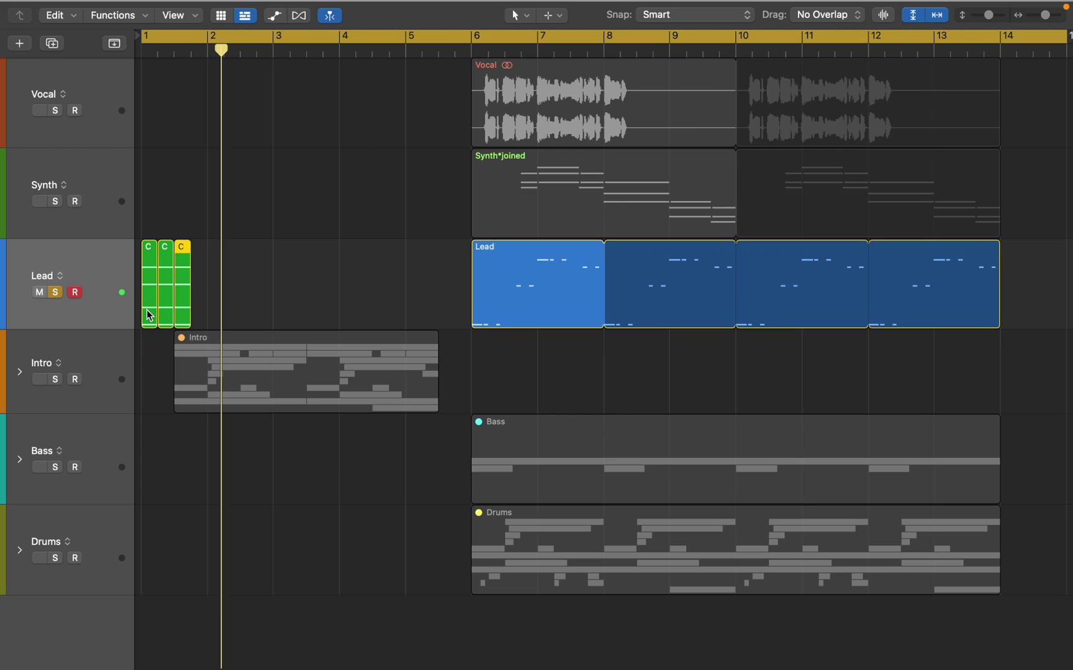
key("space")
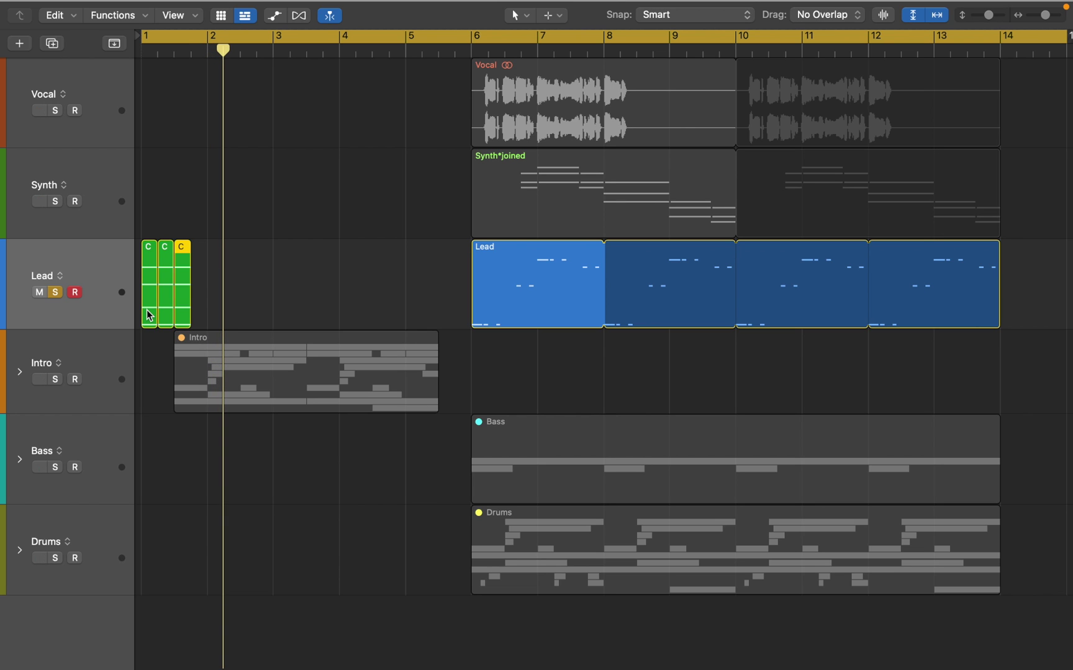
Step: Unsolo Lead, return to the project start and delete the three C chord cells at bar 1
key("s")
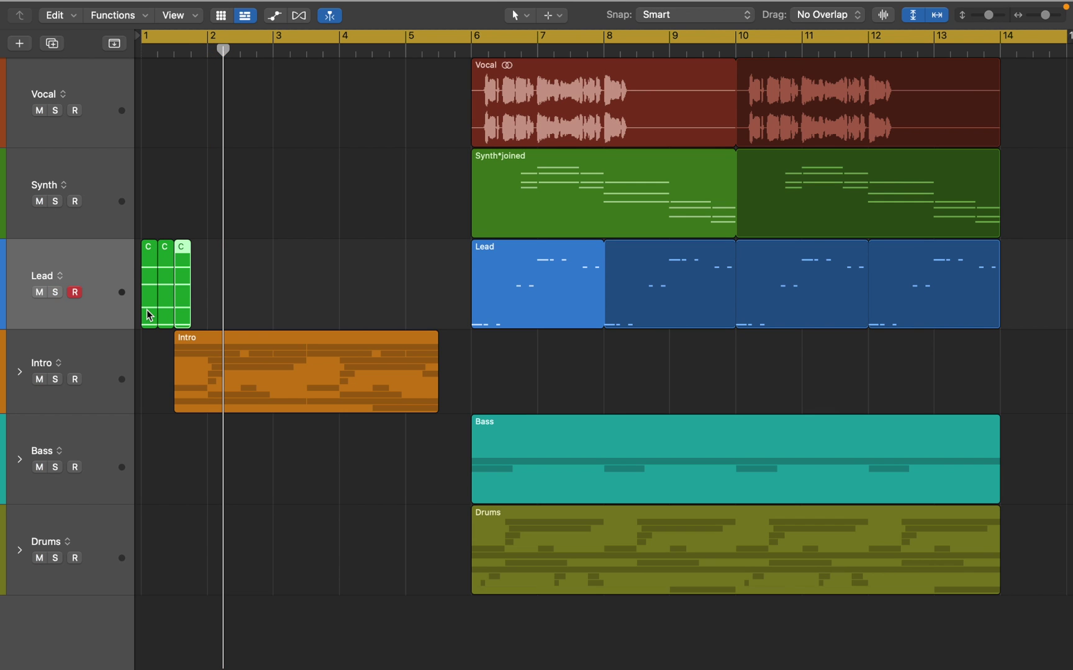
key("Return")
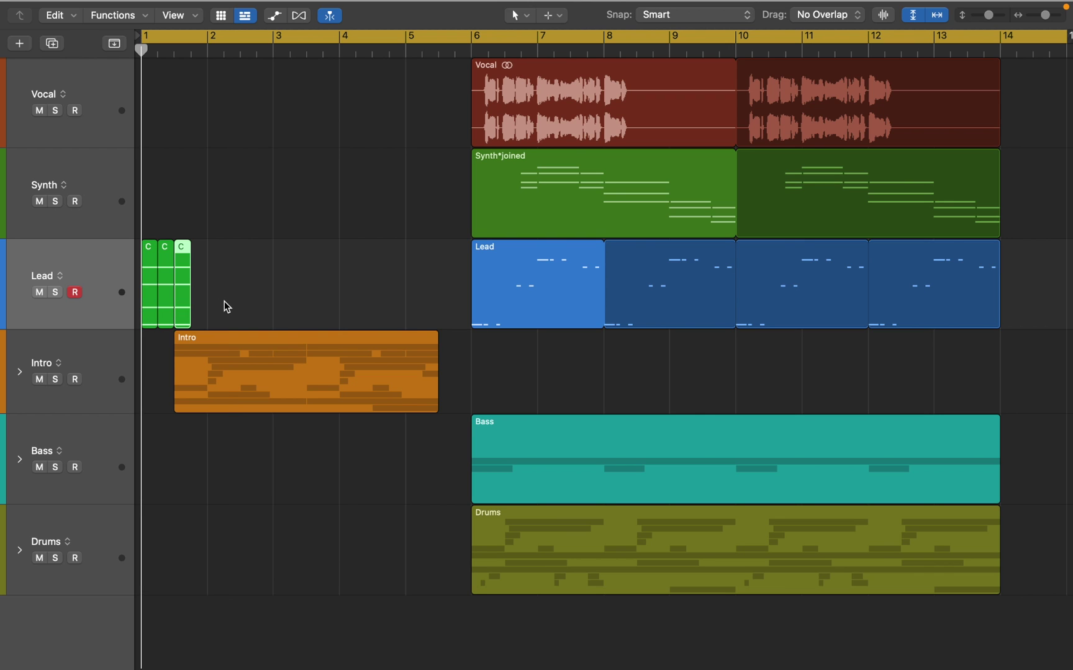
left_click_drag(225, 301, 129, 301)
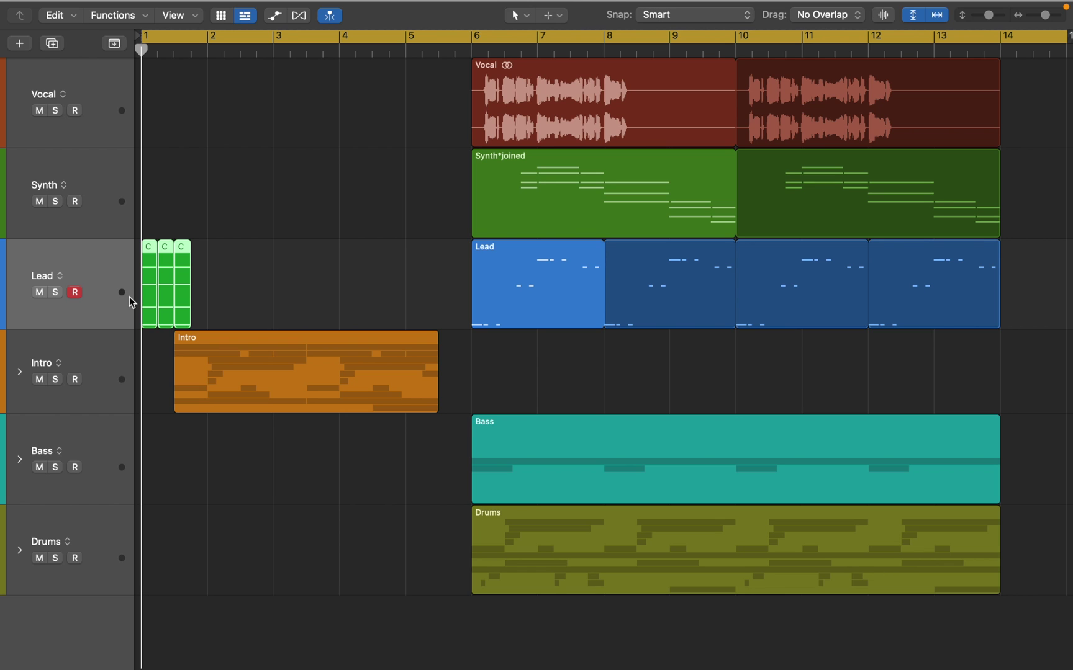
key("Delete")
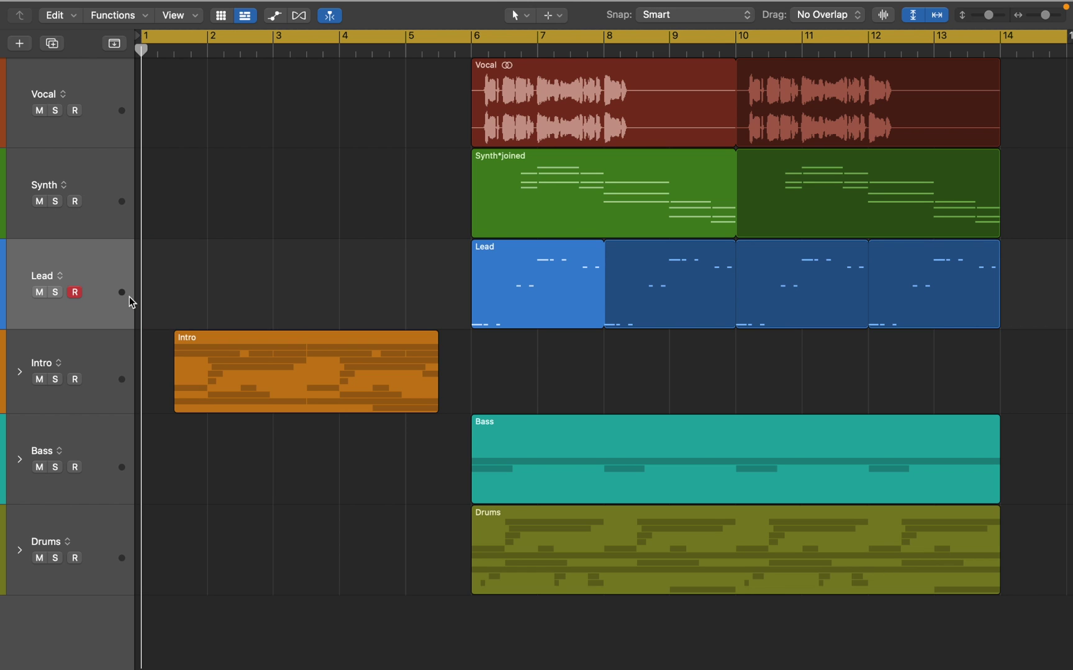
key("e")
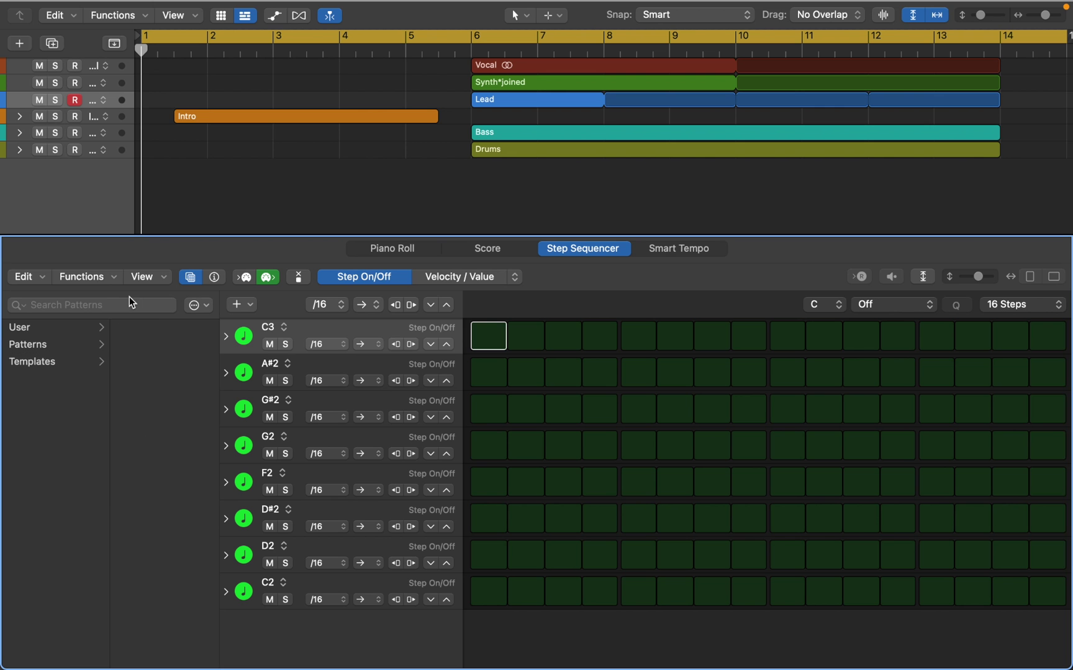
left_click(54, 360)
scroll(176, 514, "down", 5)
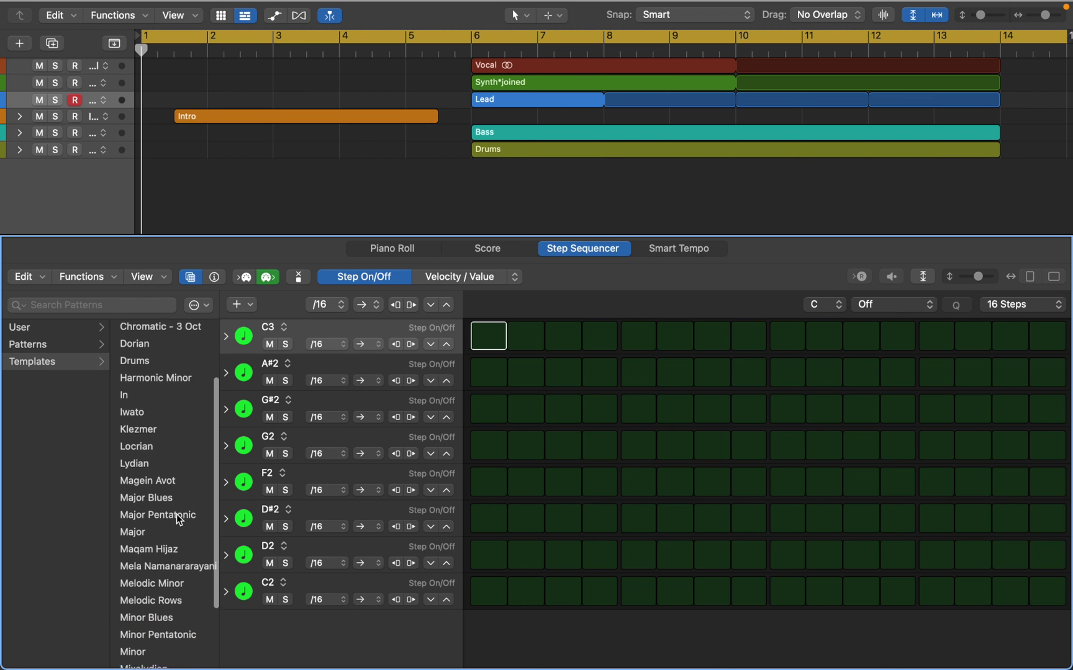
left_click(177, 517)
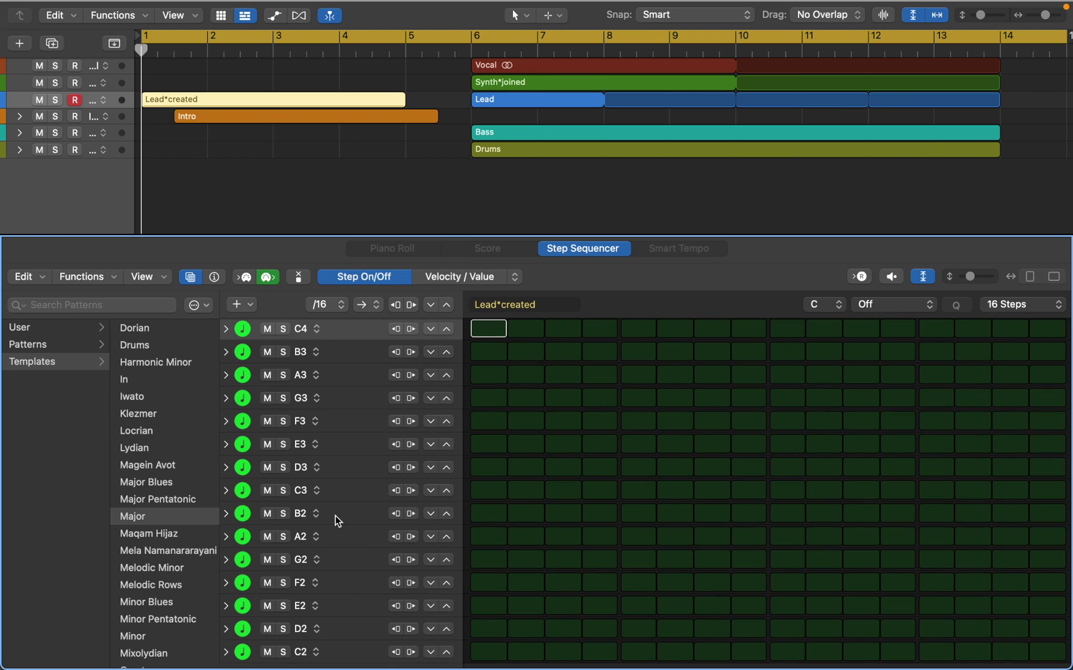
left_click(487, 652)
left_click(491, 608)
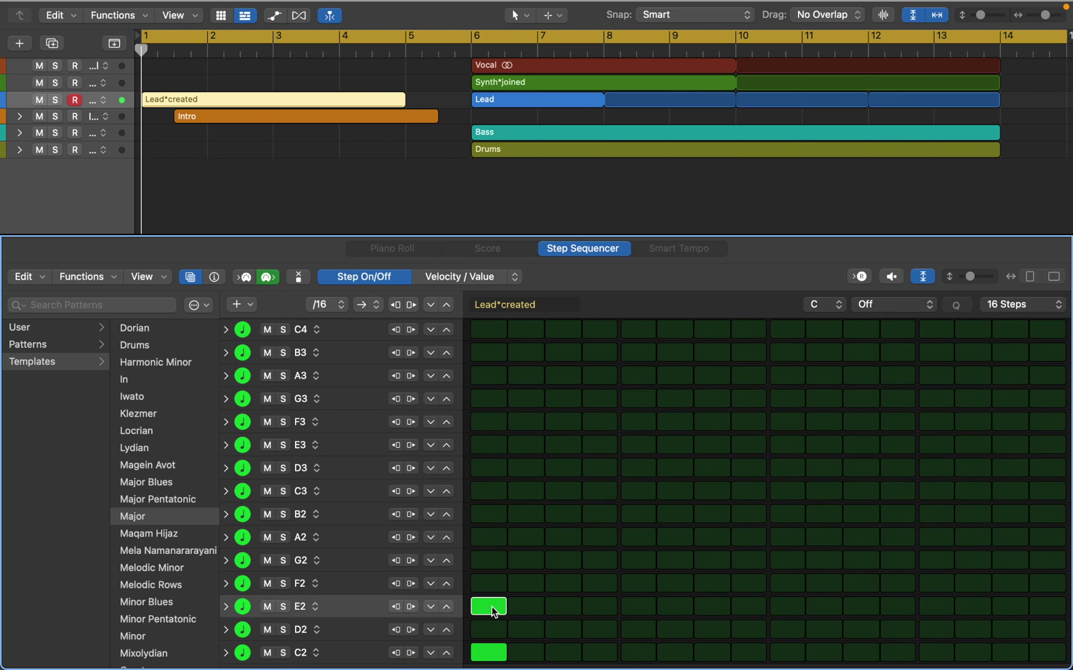
left_click(493, 561)
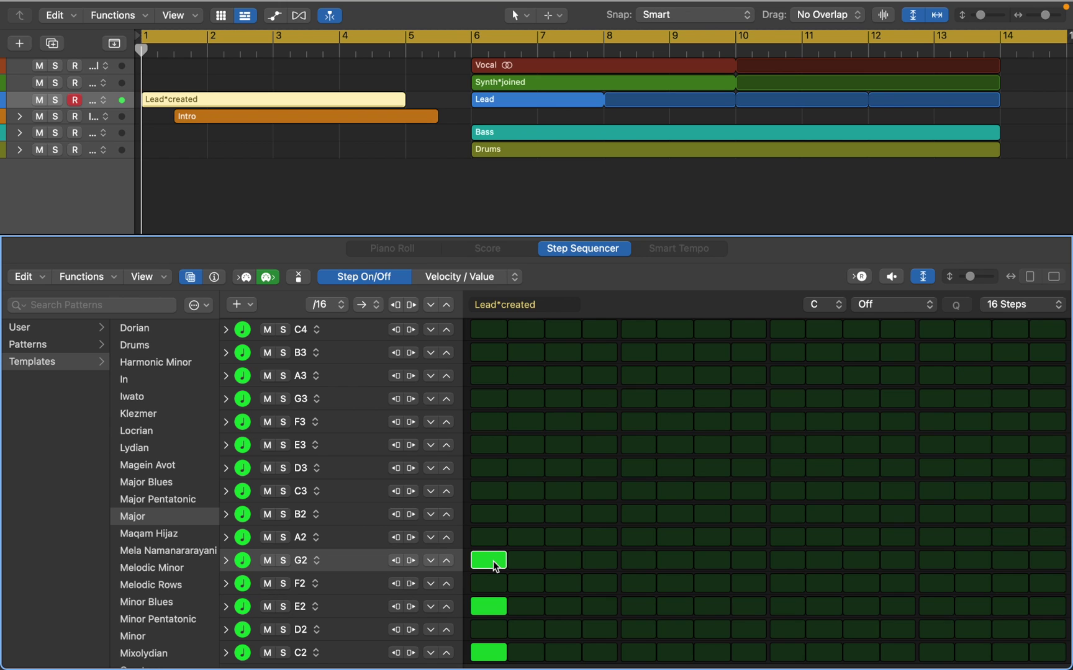
key("space")
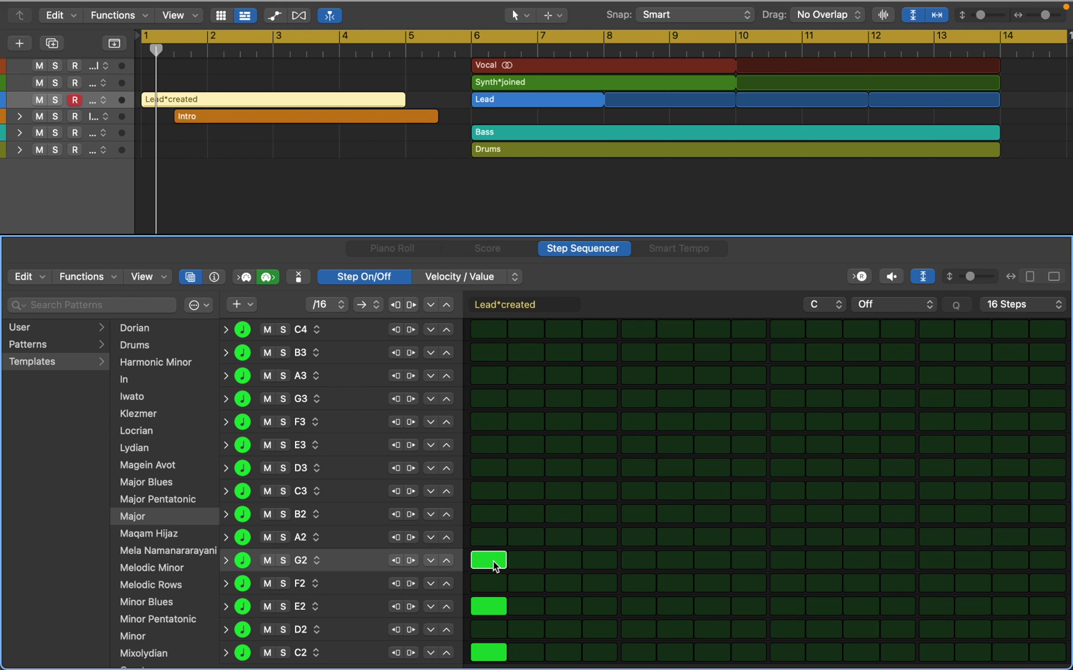
key("Delete")
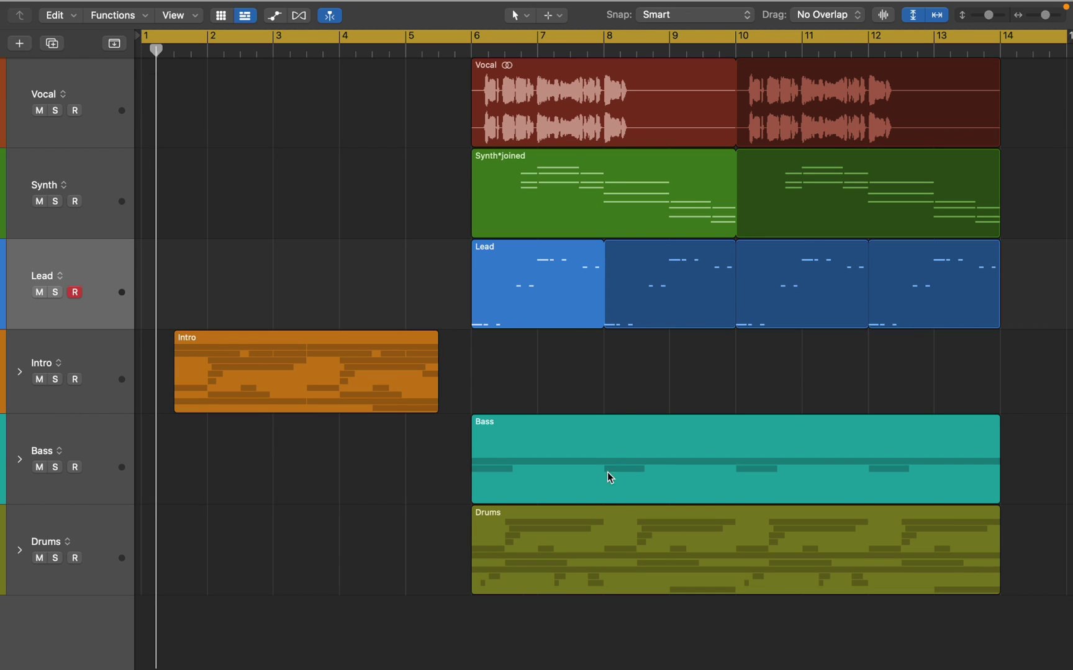
double_click(570, 327)
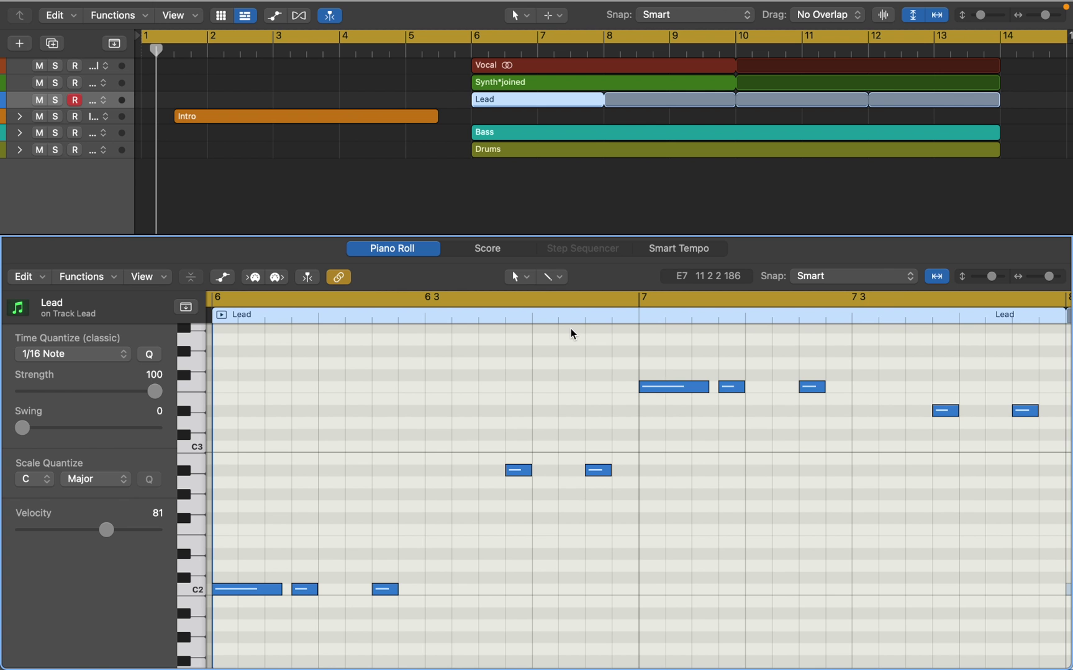
left_click_drag(213, 391, 195, 312)
left_click(192, 278)
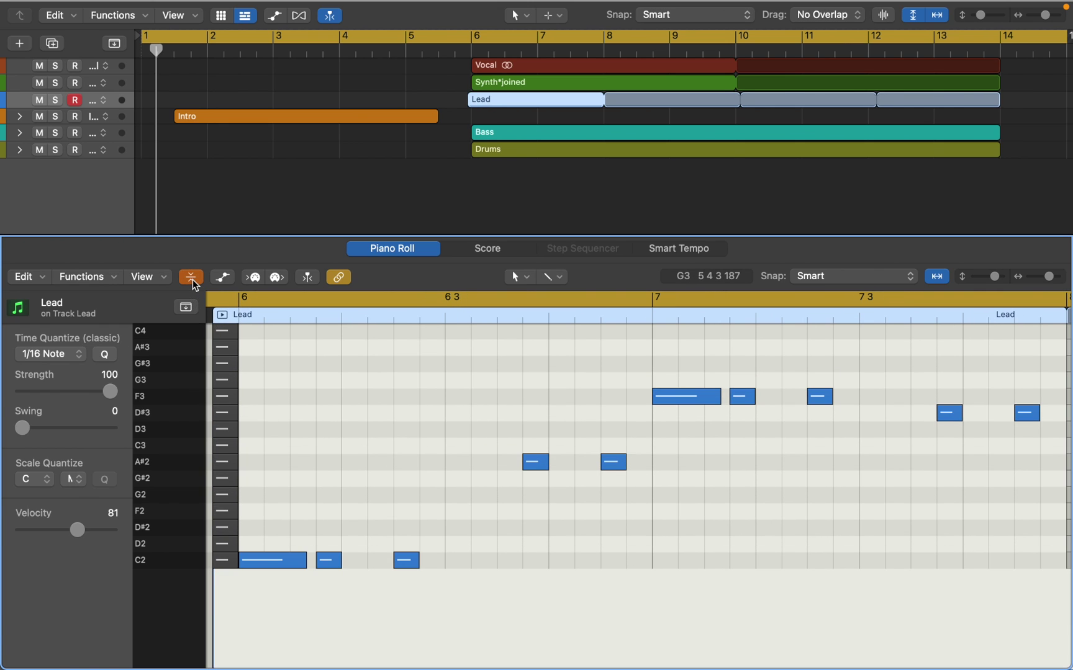
left_click(192, 279)
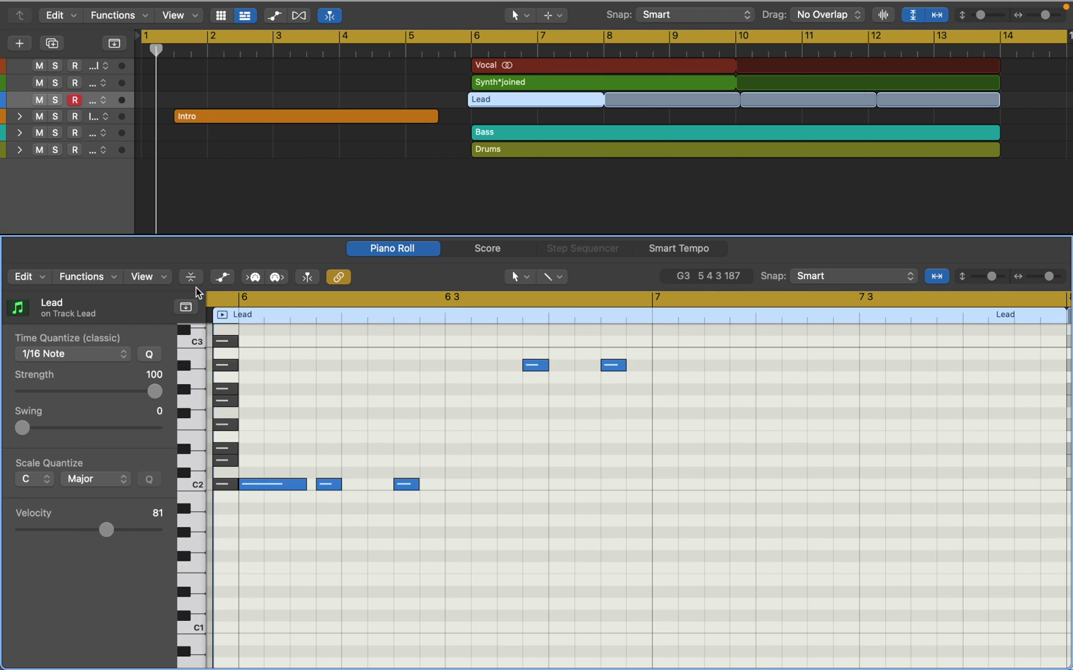
left_click_drag(215, 341, 240, 357)
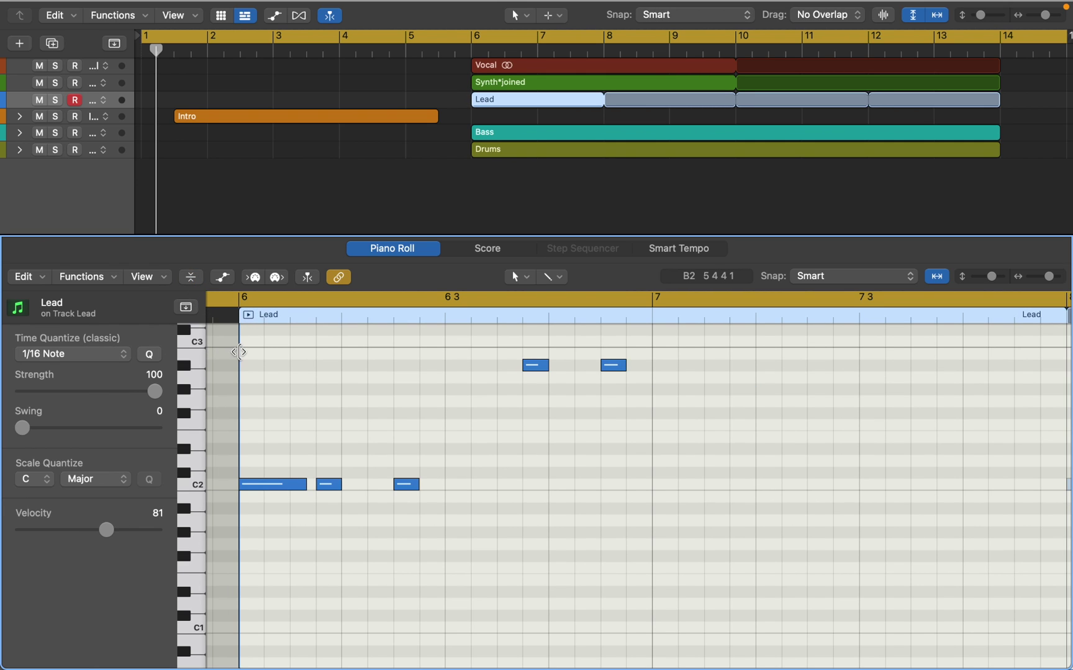
left_click(196, 280)
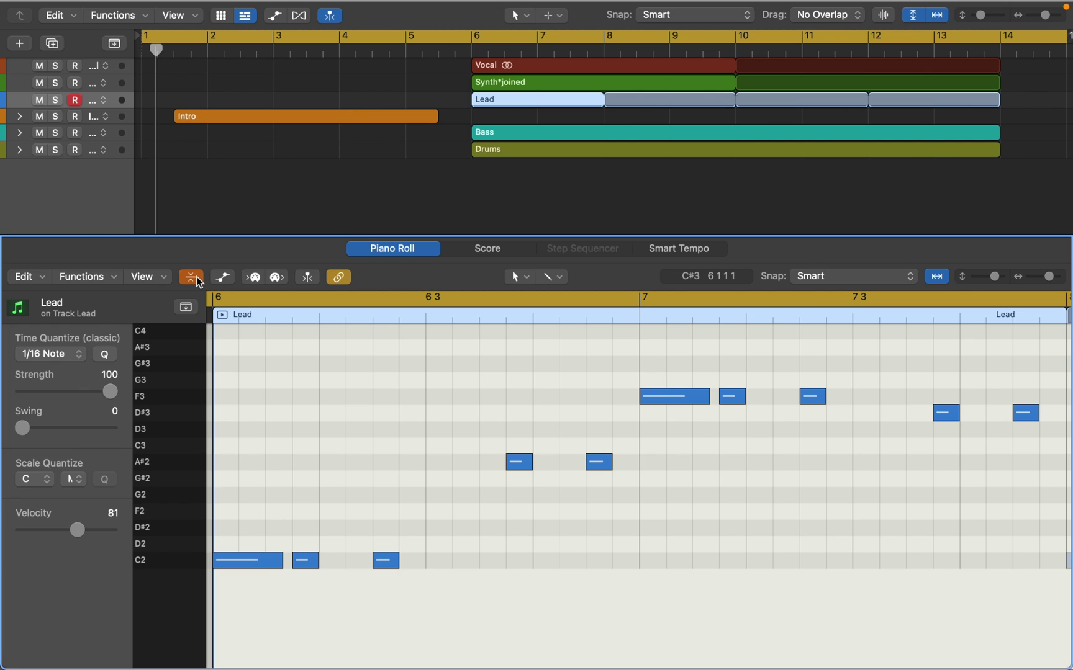
Step: Add a Transposer MIDI effect to the Lead track, then solo it and play from bar 6
key("e")
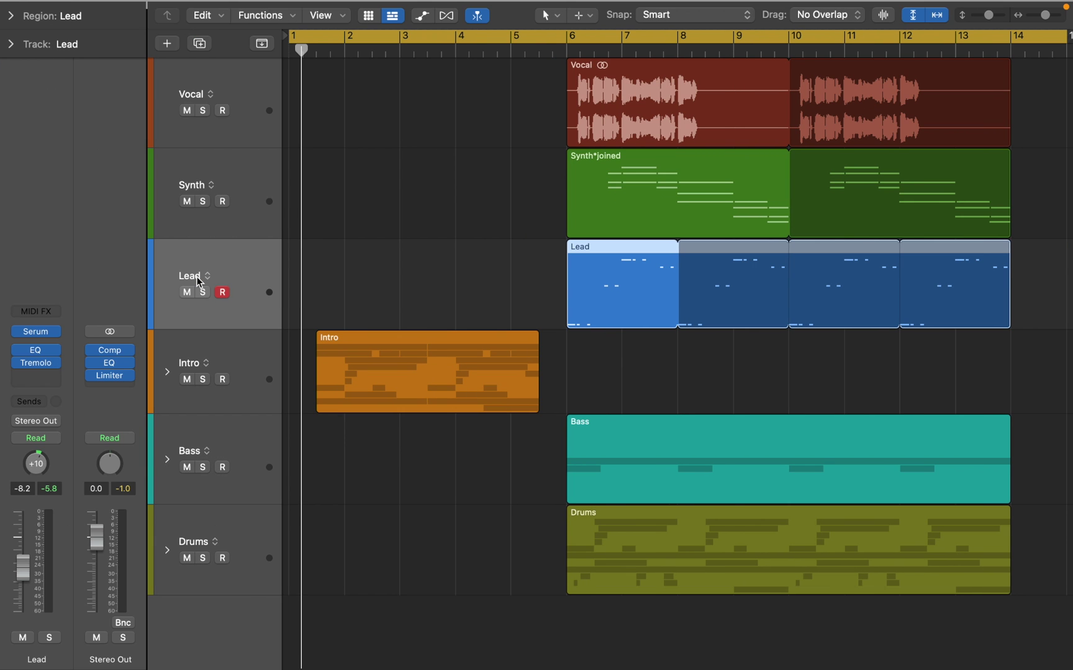
left_click(47, 314)
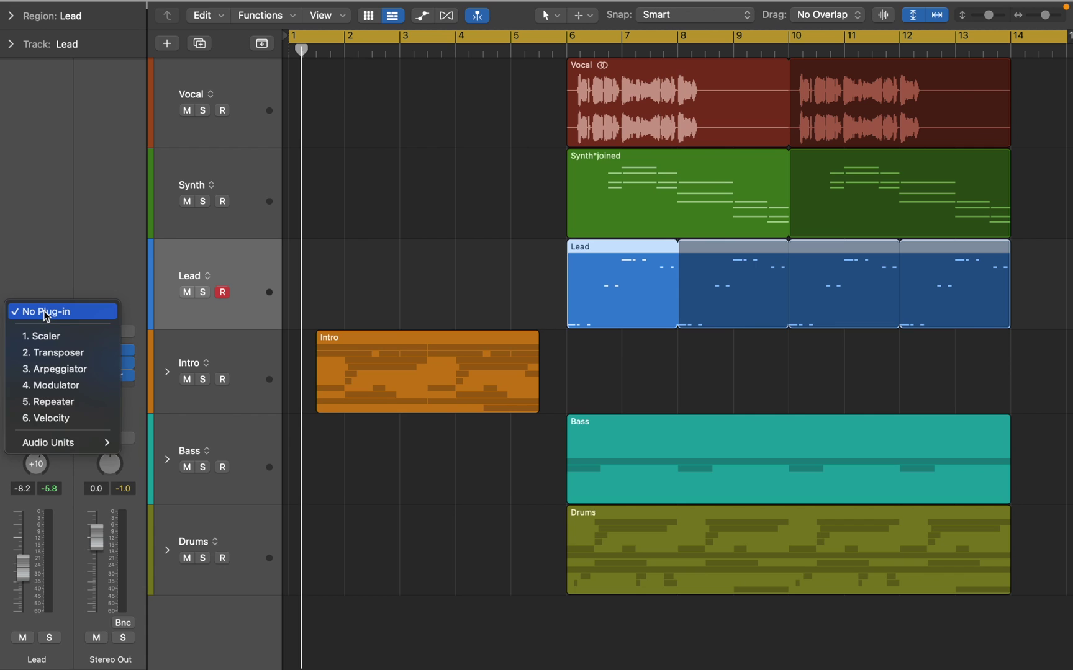
left_click(39, 353)
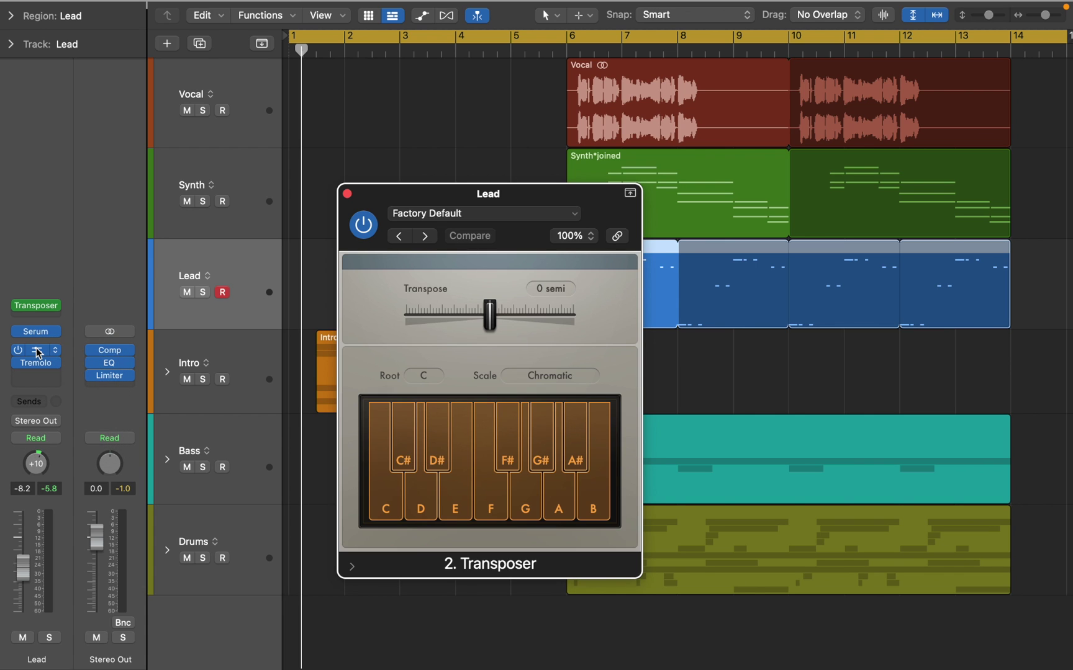
key("cmd+Right")
key("s")
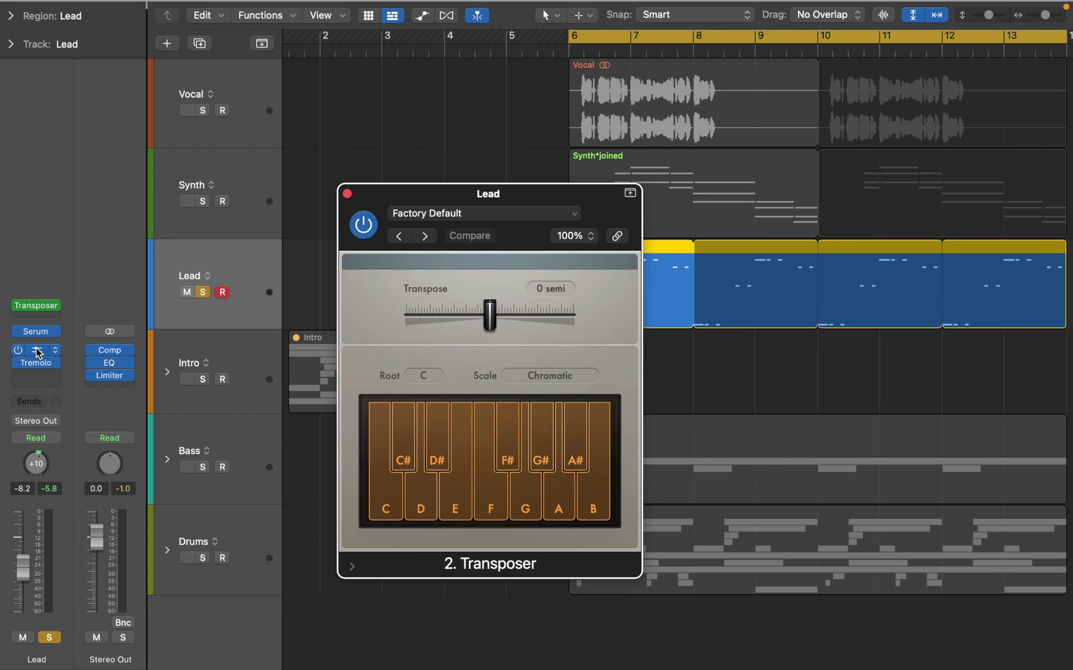
key("space")
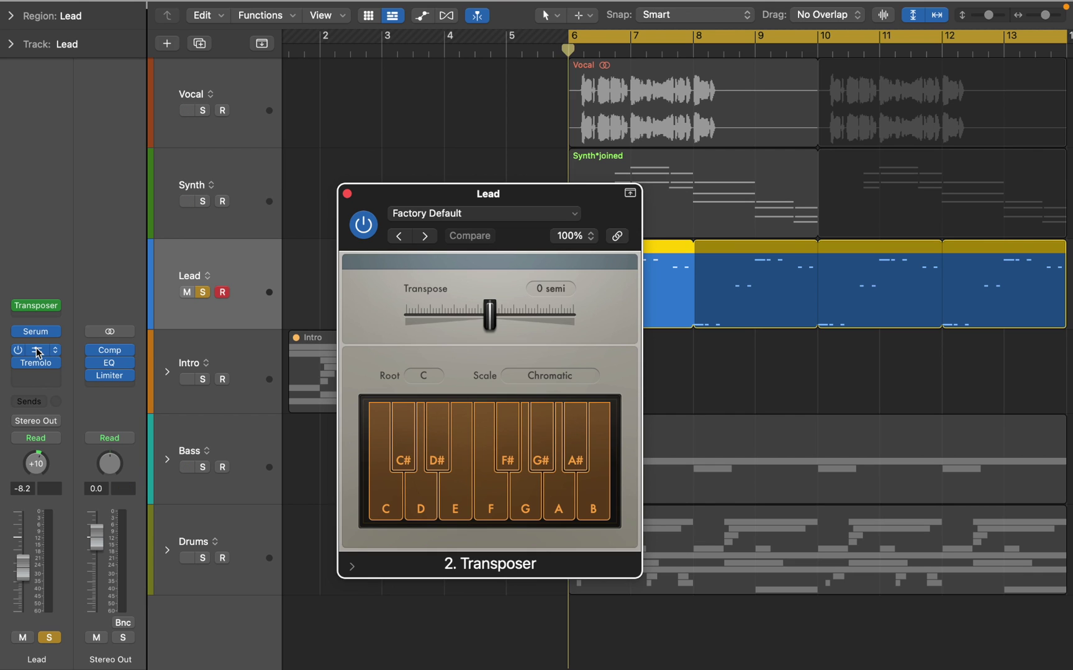
Step: Set the Transposer scale to Major Pentatonic with E, D, G and A switched off
left_click(547, 375)
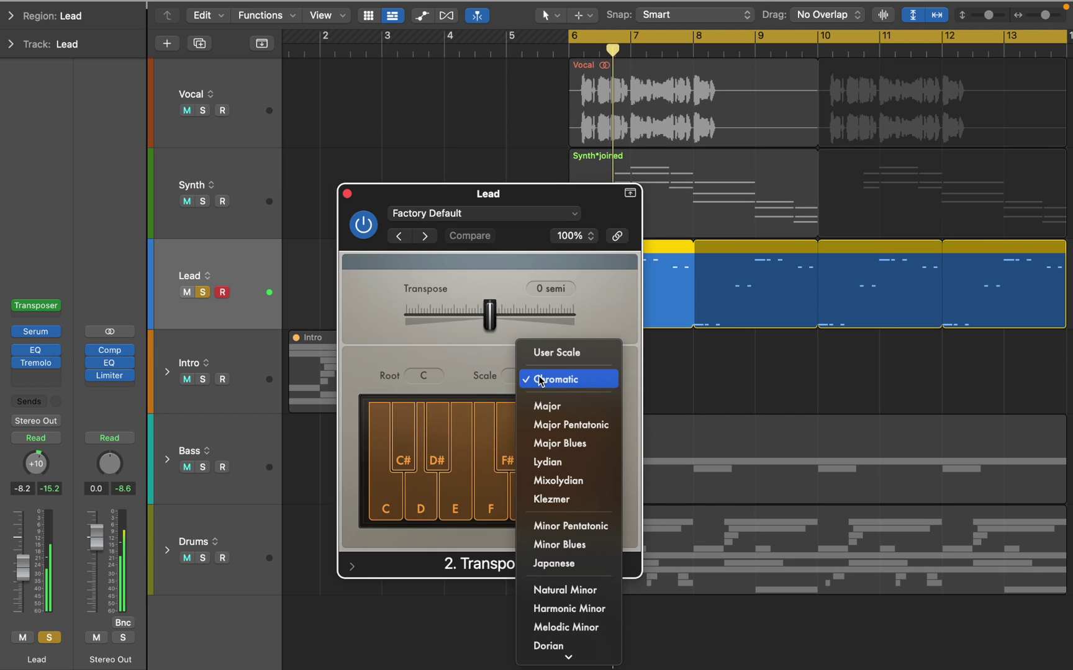
left_click(549, 426)
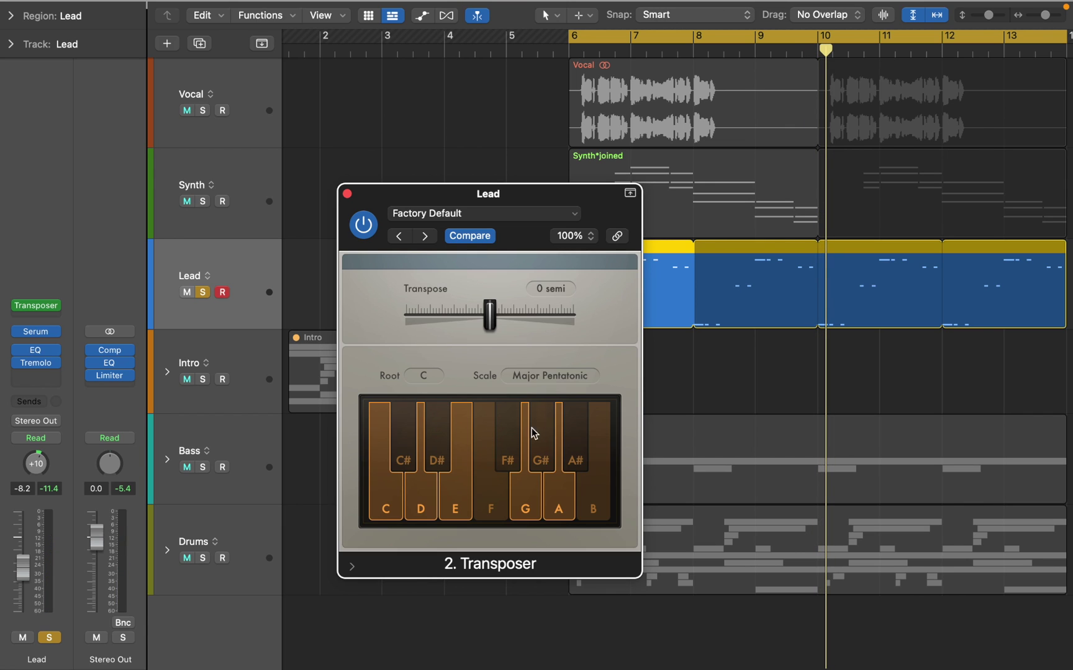
left_click(464, 486)
left_click(432, 492)
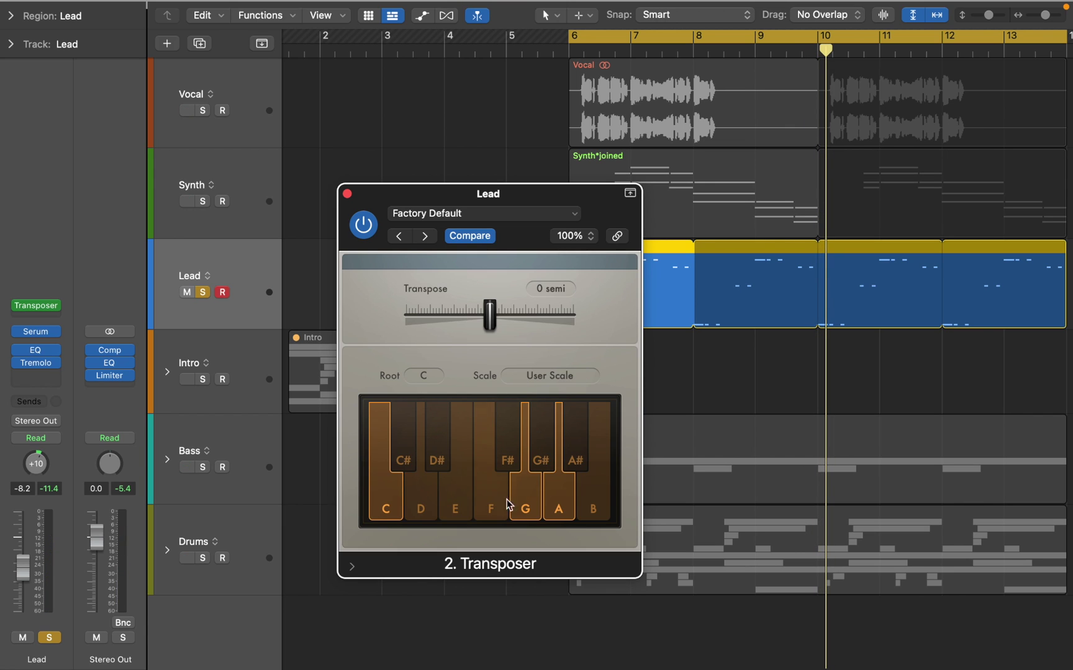
left_click(525, 499)
left_click(552, 502)
key("space")
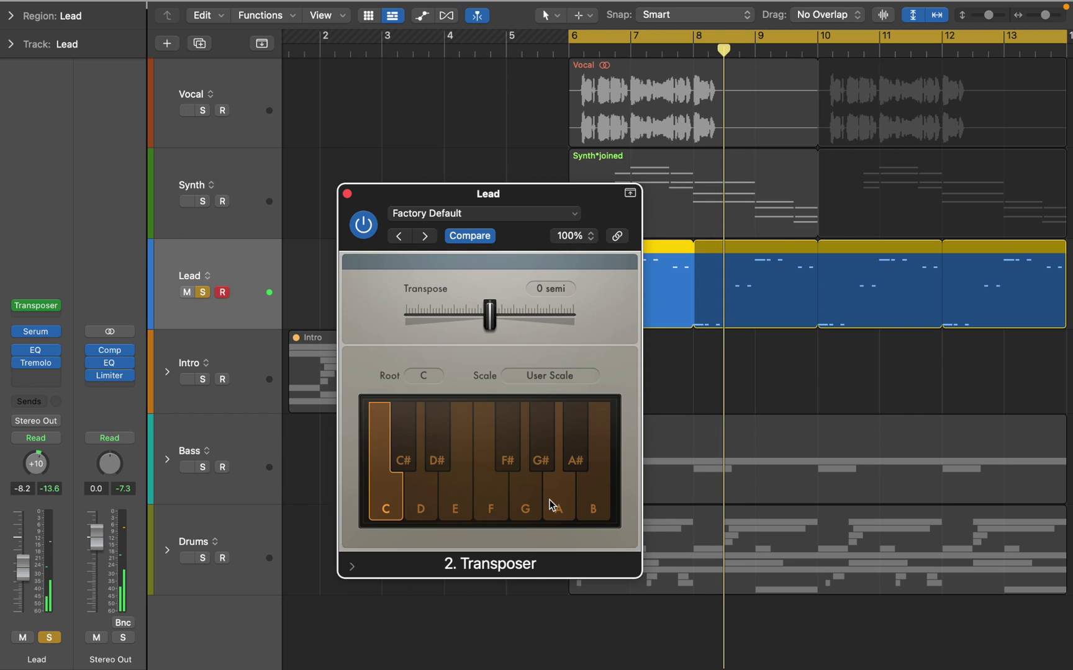
Step: Unsolo Lead, bypass the Transposer and close its plug-in window
key("s")
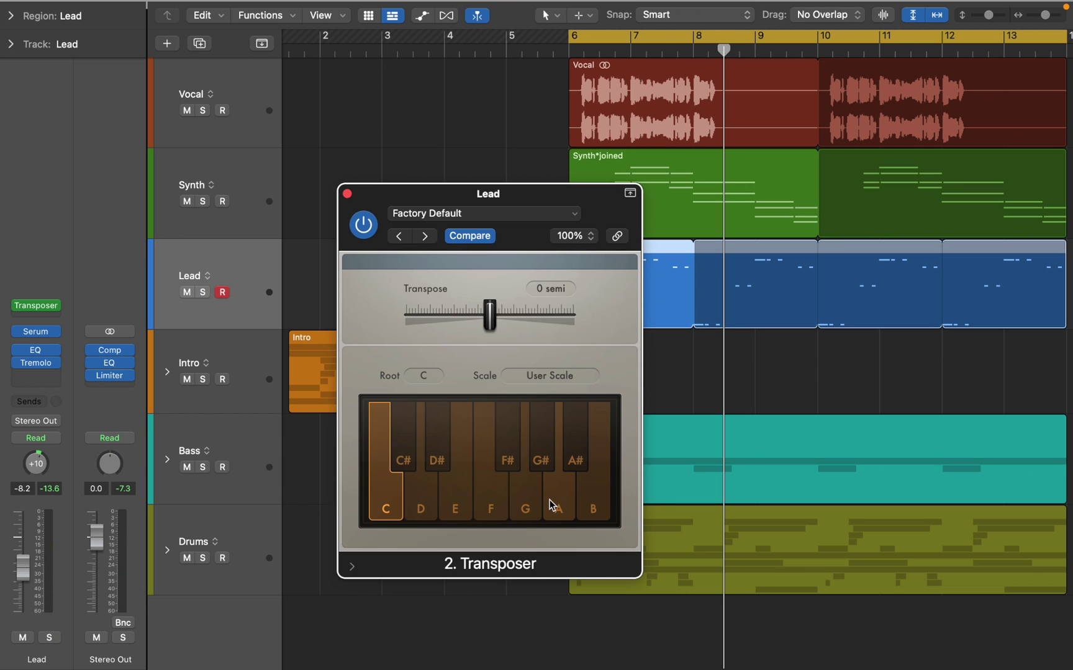
left_click(364, 226)
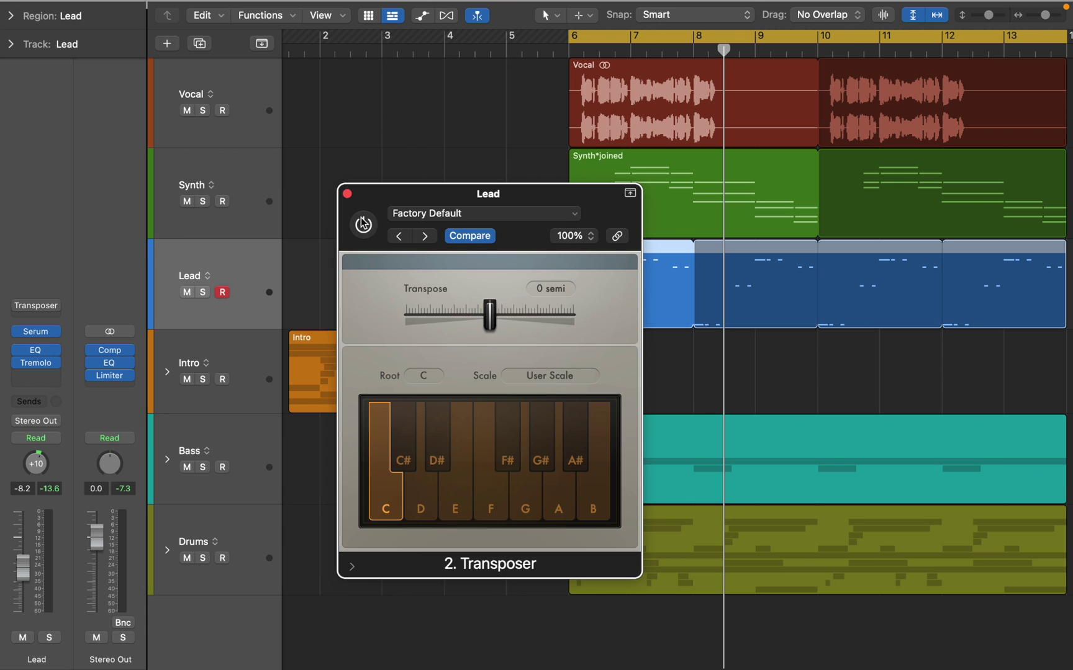
left_click(348, 195)
Step: Open the Vocal track's Pitch Correction, solo Vocal and enable the plugin during playback
left_click(258, 113)
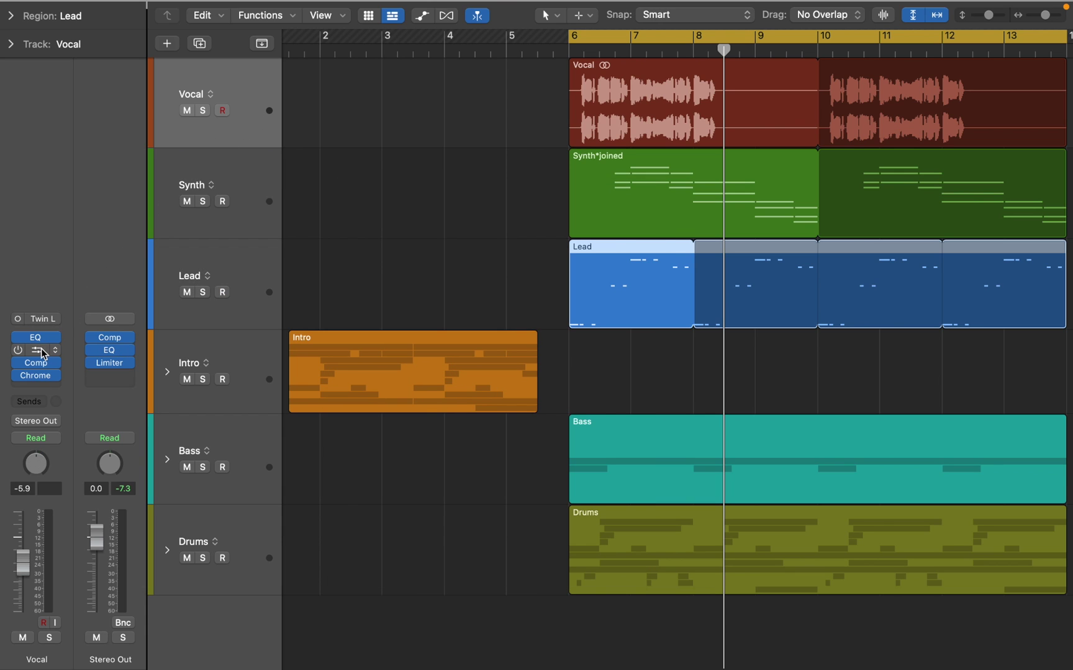
left_click(41, 349)
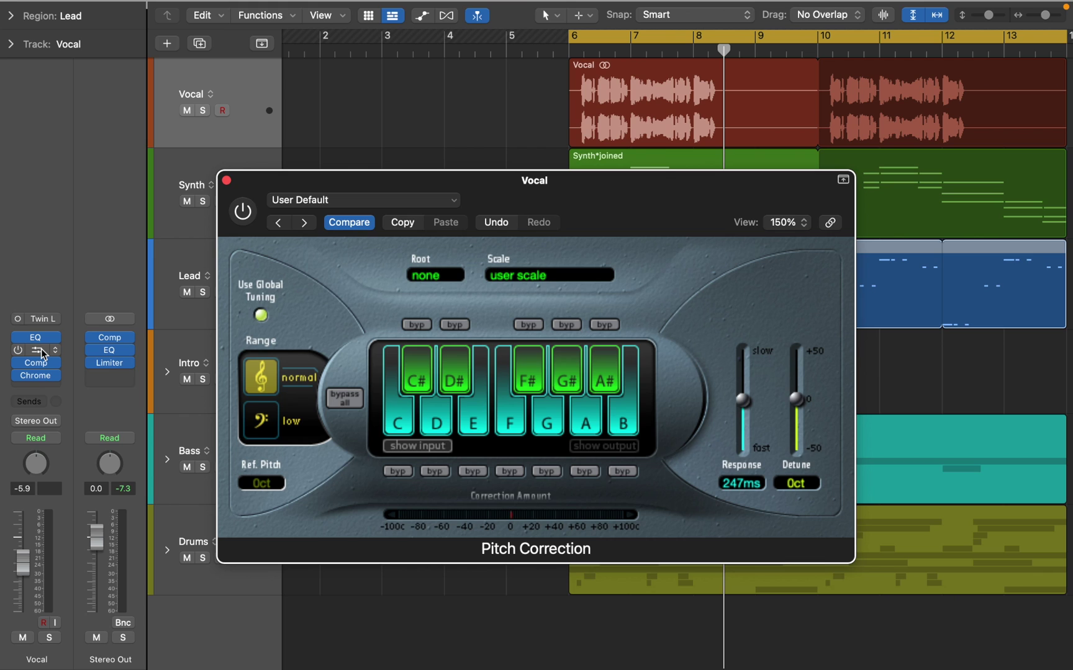
key("s")
key("shift+space")
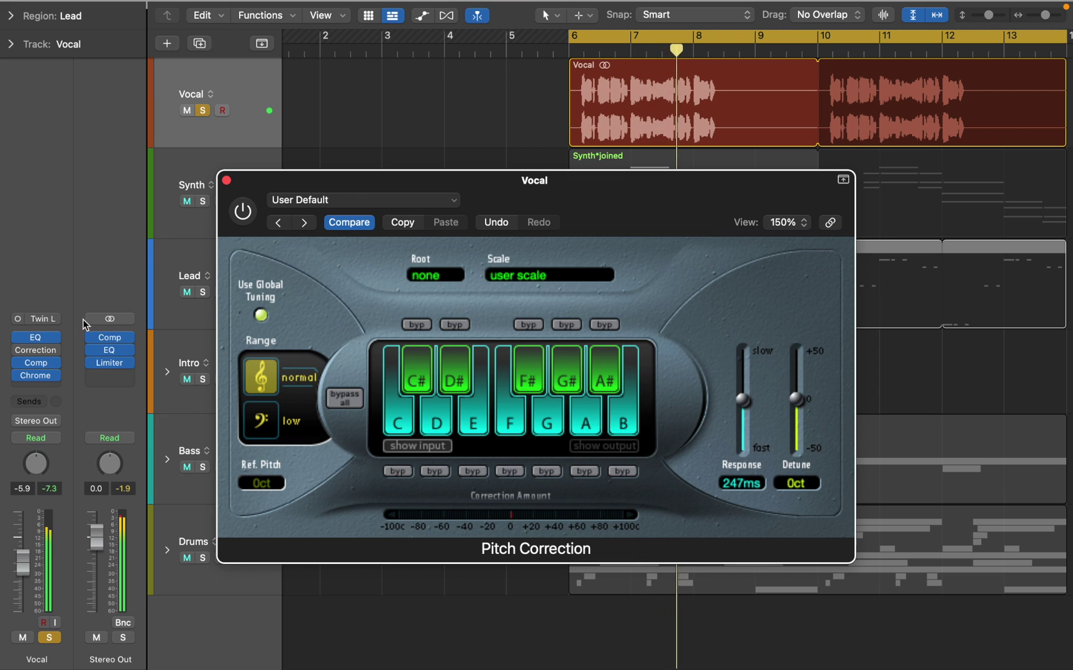
left_click(242, 220)
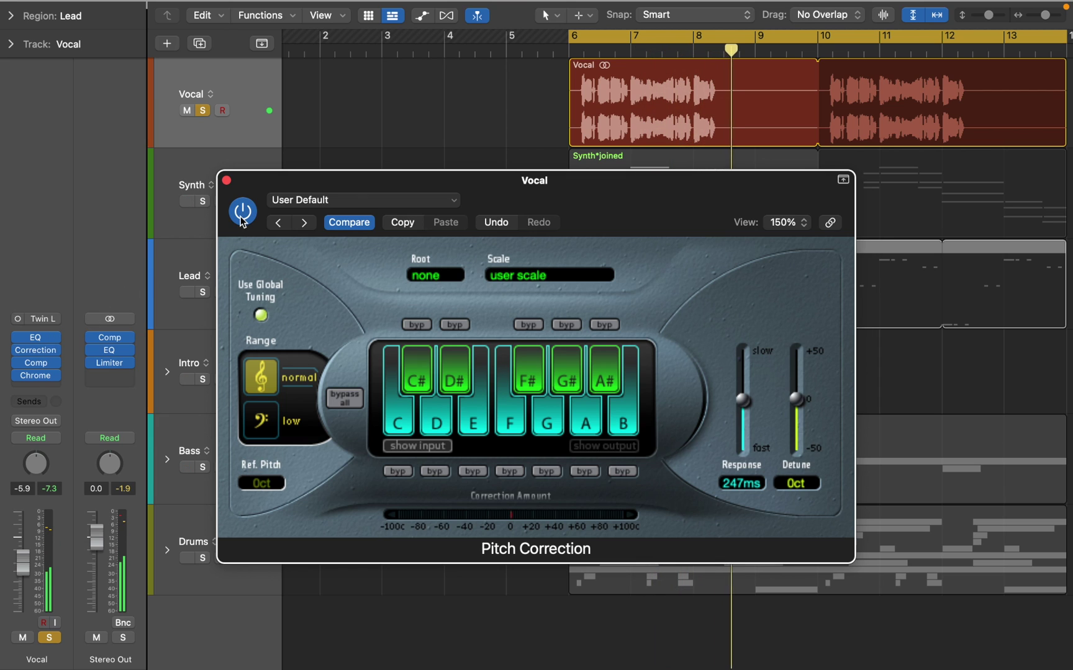
key("space")
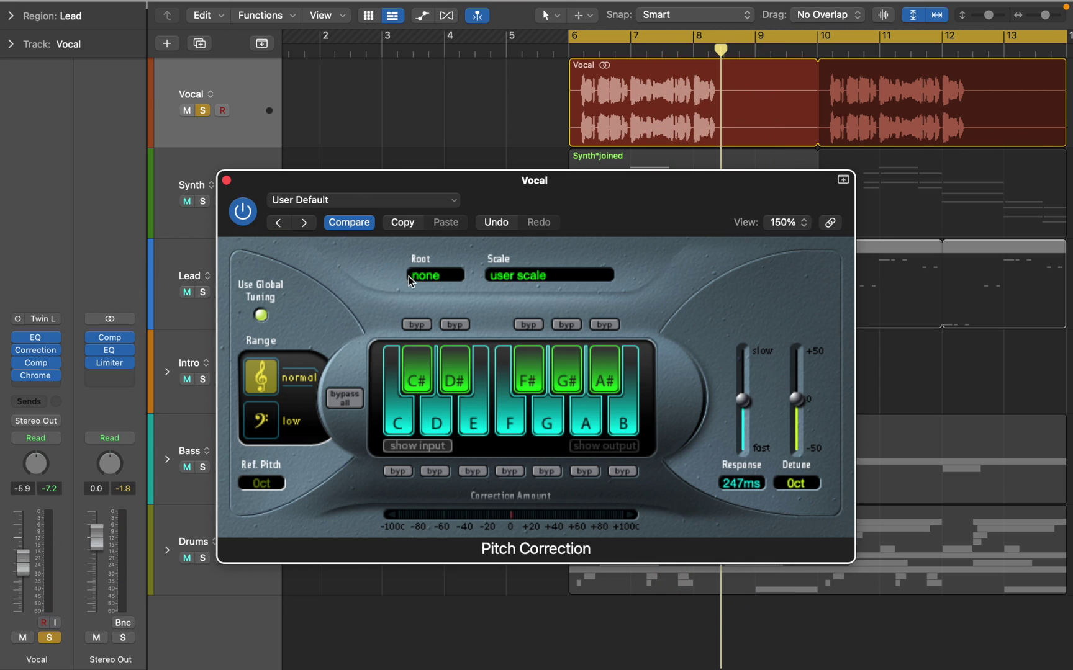
Step: Set the correction scale to natural minor, excluding D, G, G# and A# to leave C, D#, F
left_click(487, 276)
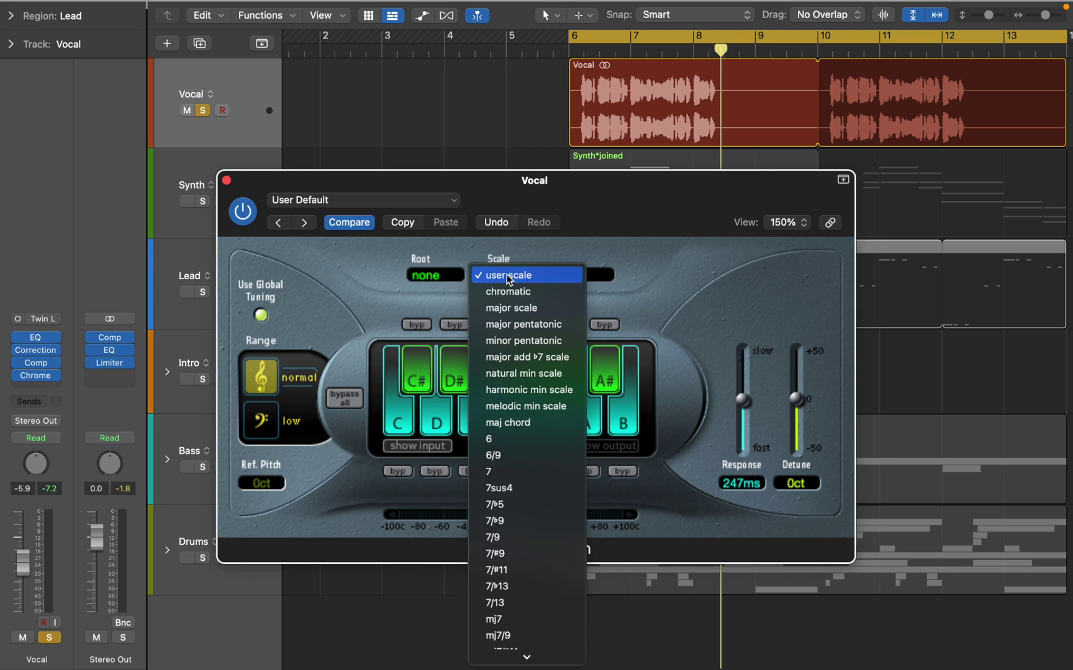
left_click(509, 373)
left_click(444, 414)
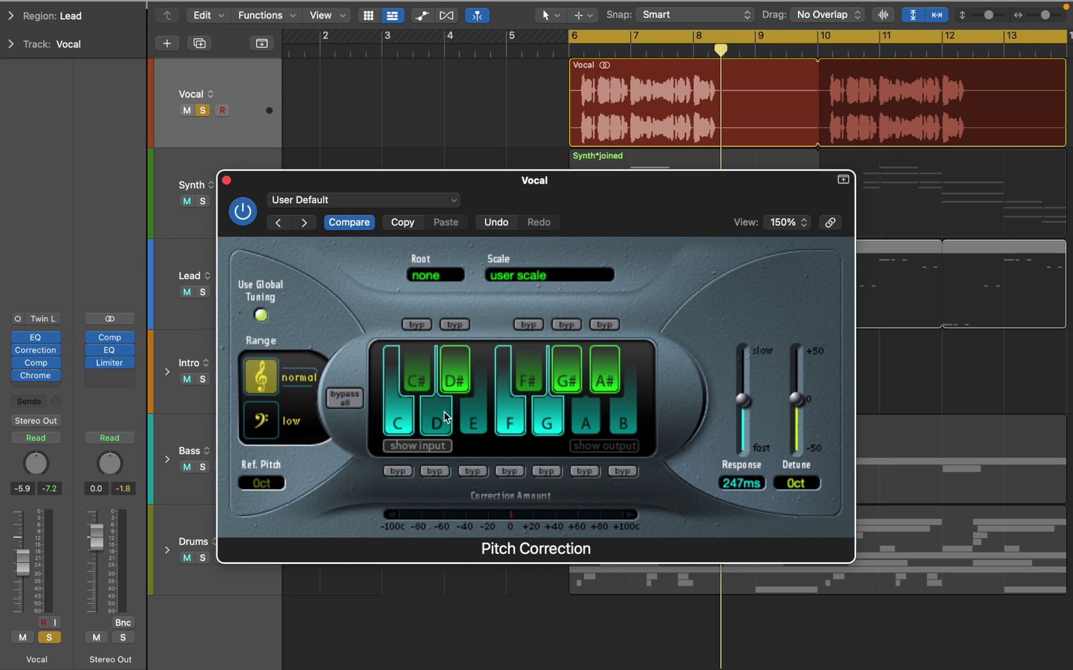
left_click(547, 421)
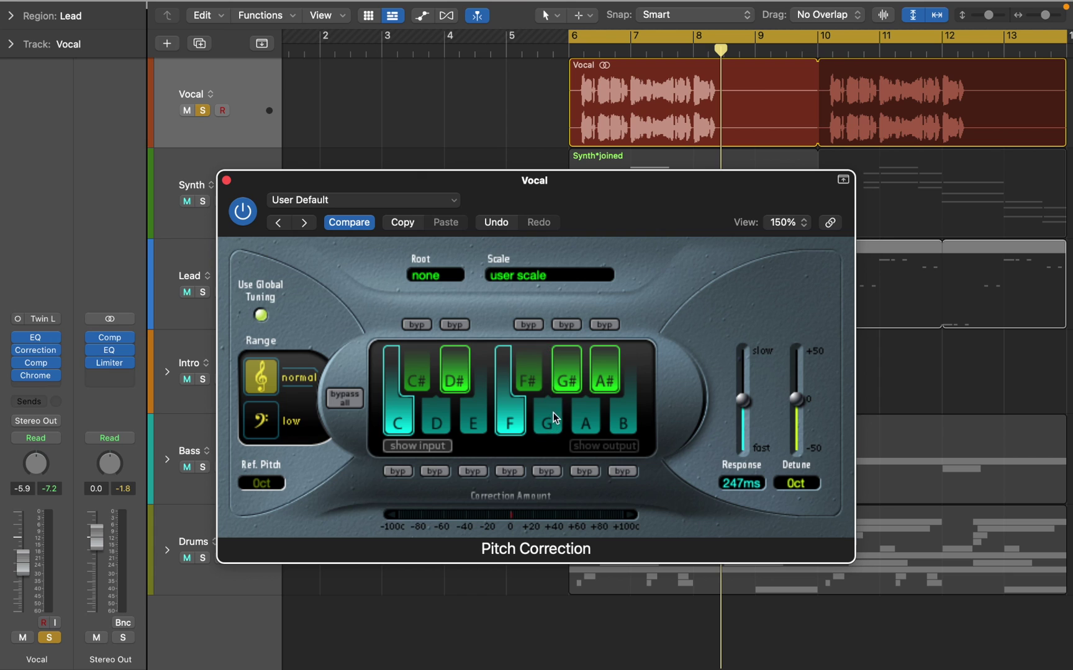
left_click(566, 379)
left_click(601, 382)
key("space")
key("space")
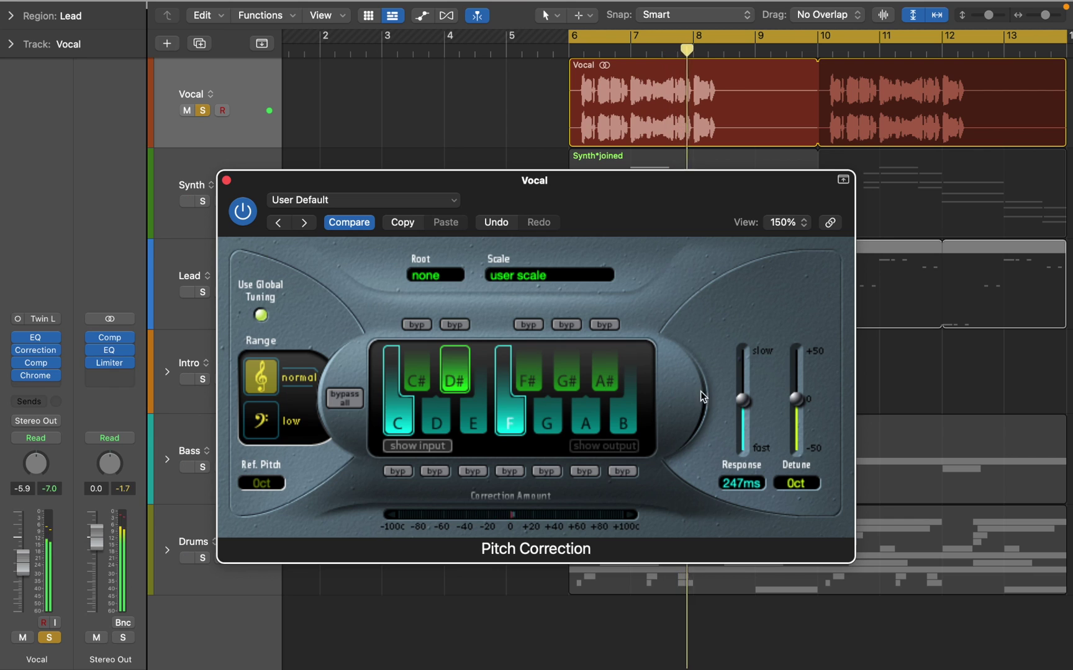
Step: Set Response to 0 ms, unsolo Vocal, exclude F and D# leaving only C, then bypass and close
left_click_drag(742, 400, 741, 469)
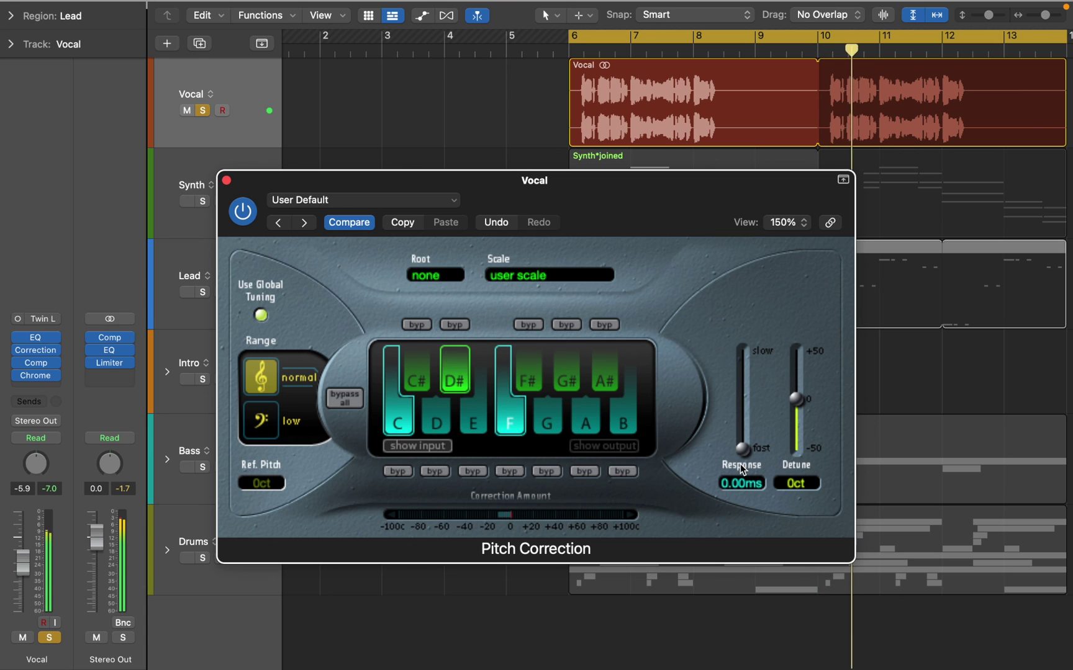
key("s")
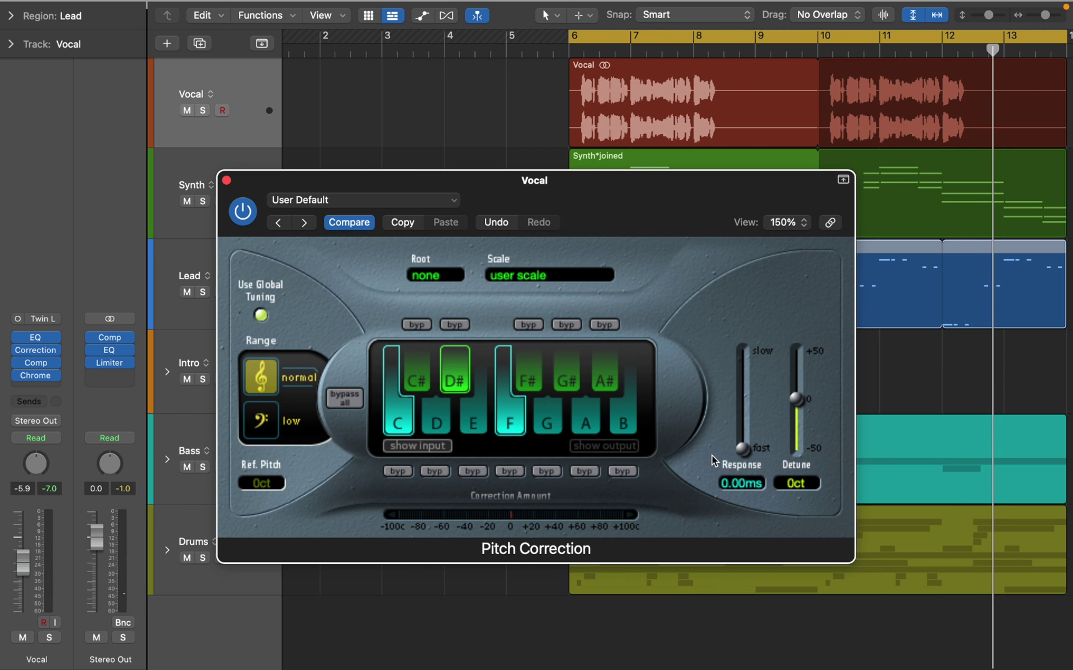
left_click(516, 408)
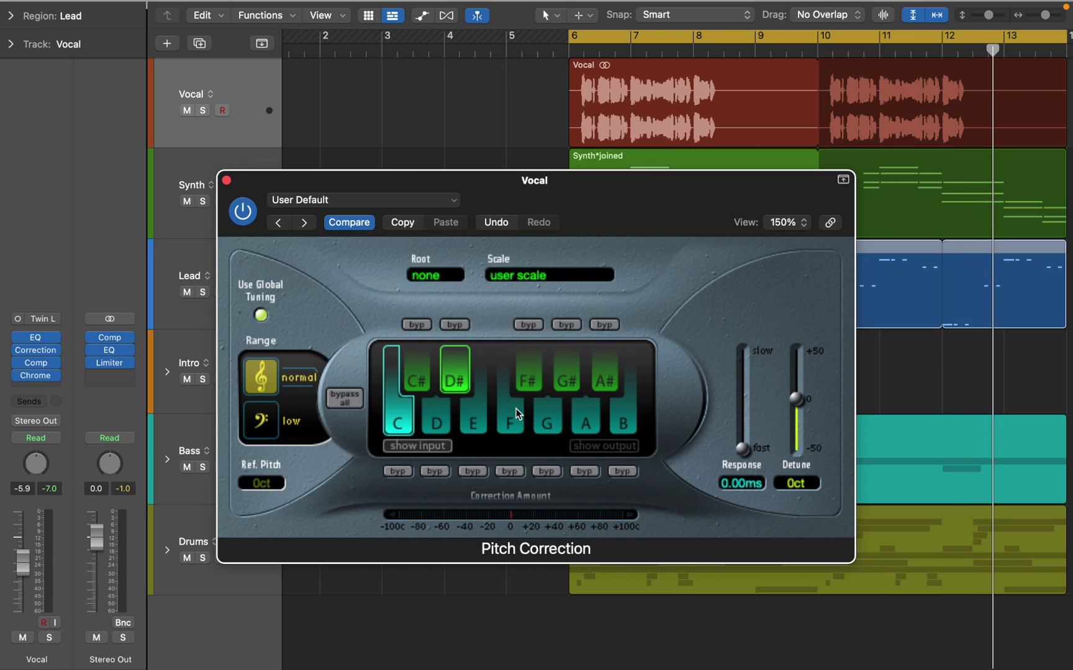
left_click(457, 369)
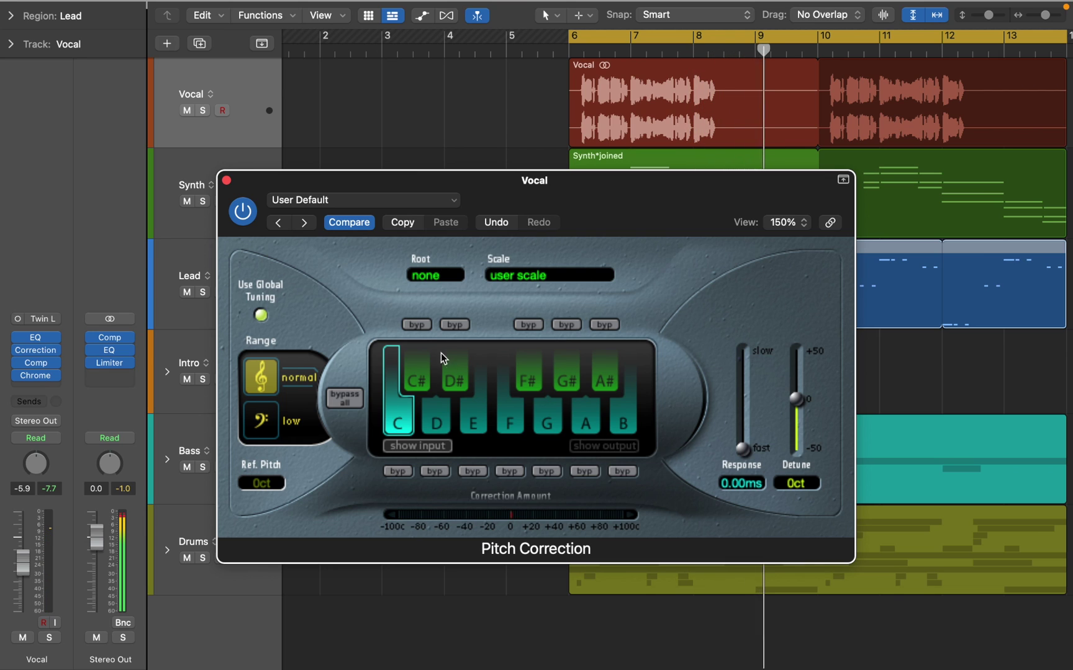
left_click(243, 212)
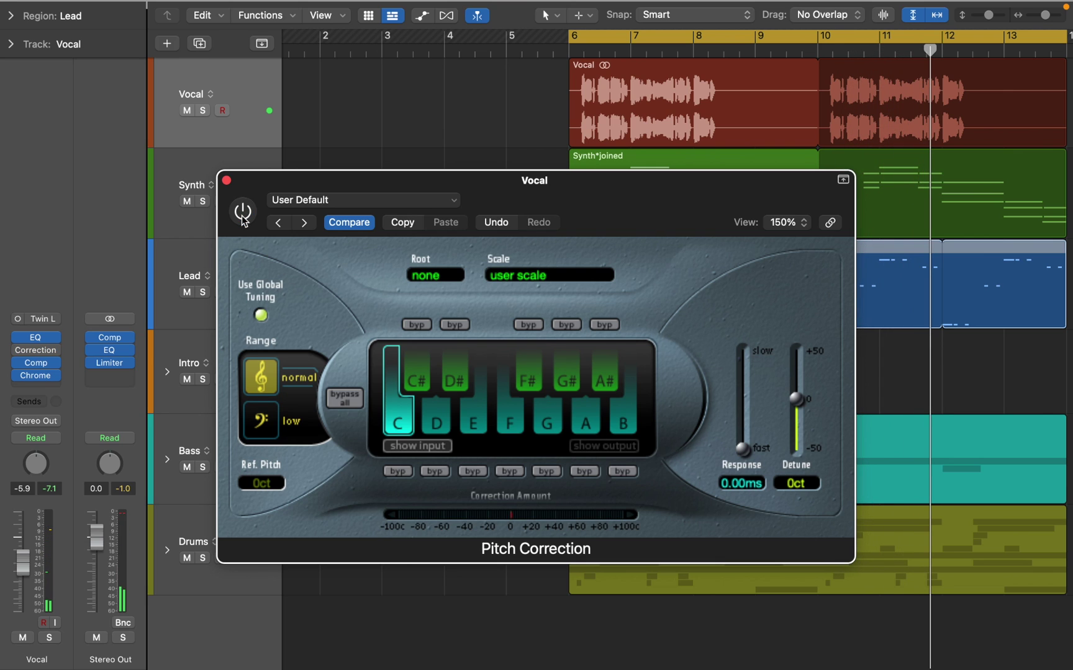
left_click(227, 180)
Step: Copy the Vocal region onto a new Vocal.2 track and open it in Flex Pitch
key("super+d")
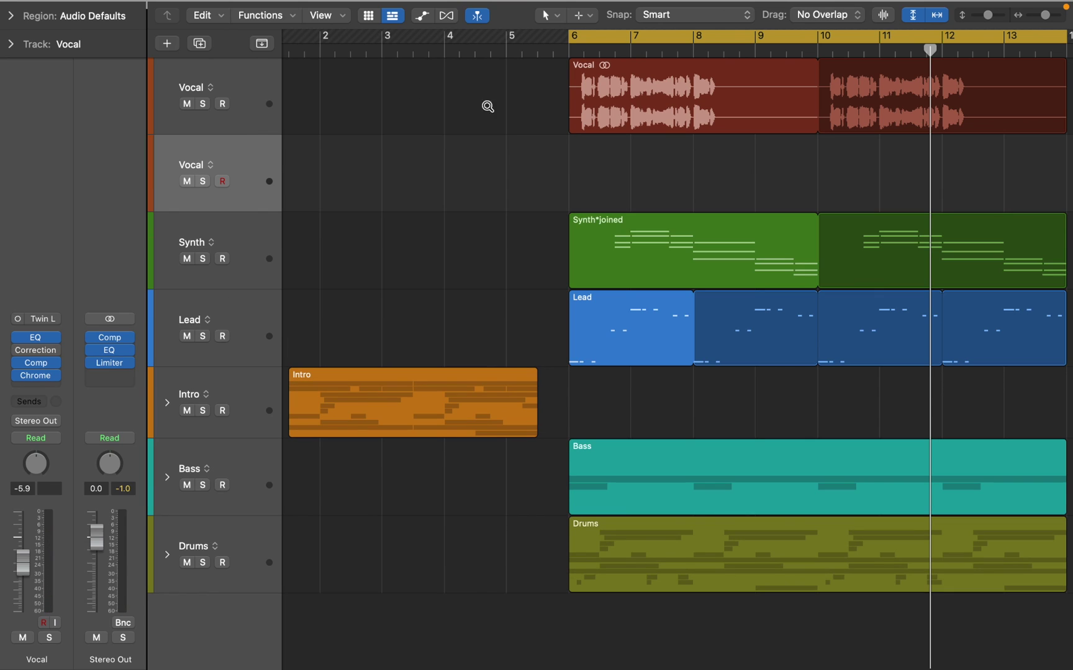
left_click_drag(613, 105, 612, 149)
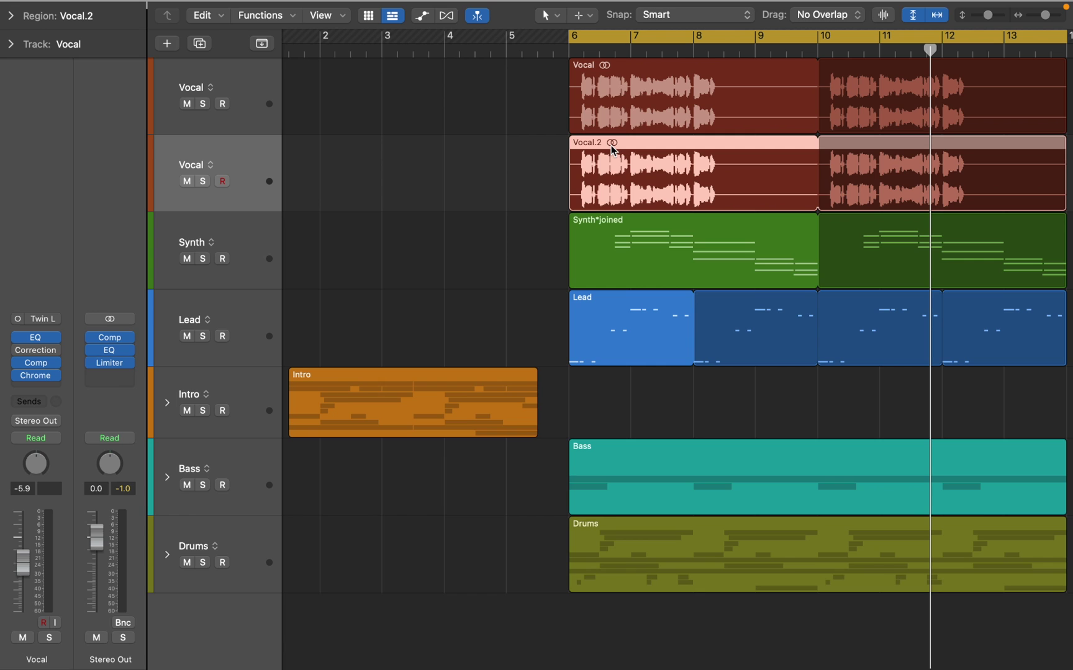
key("i")
double_click(612, 149)
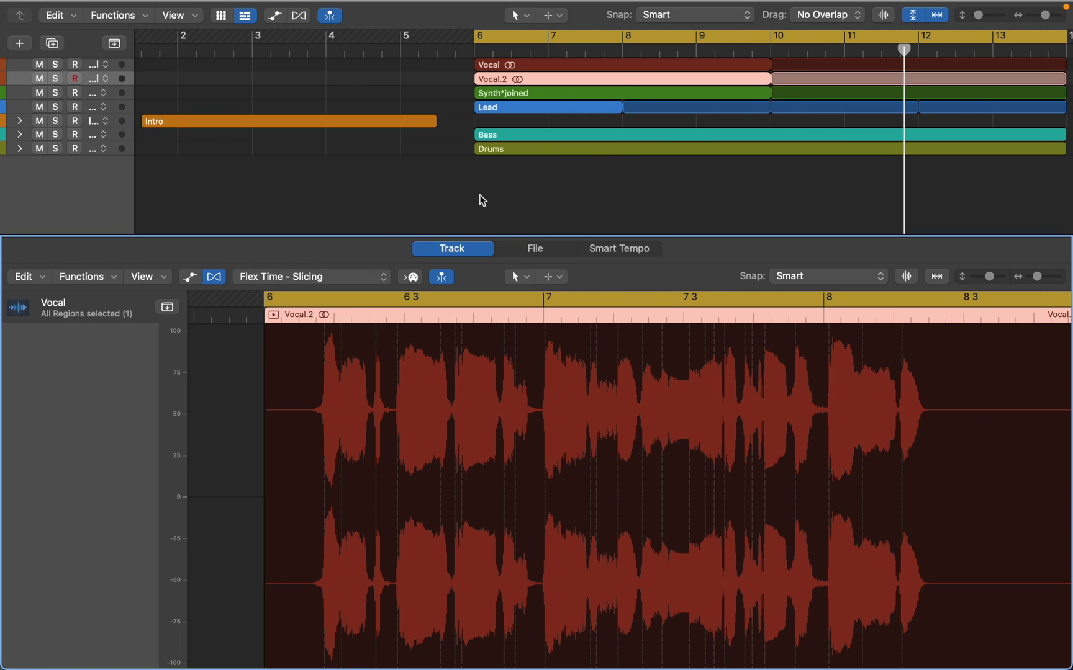
left_click(335, 277)
left_click(334, 224)
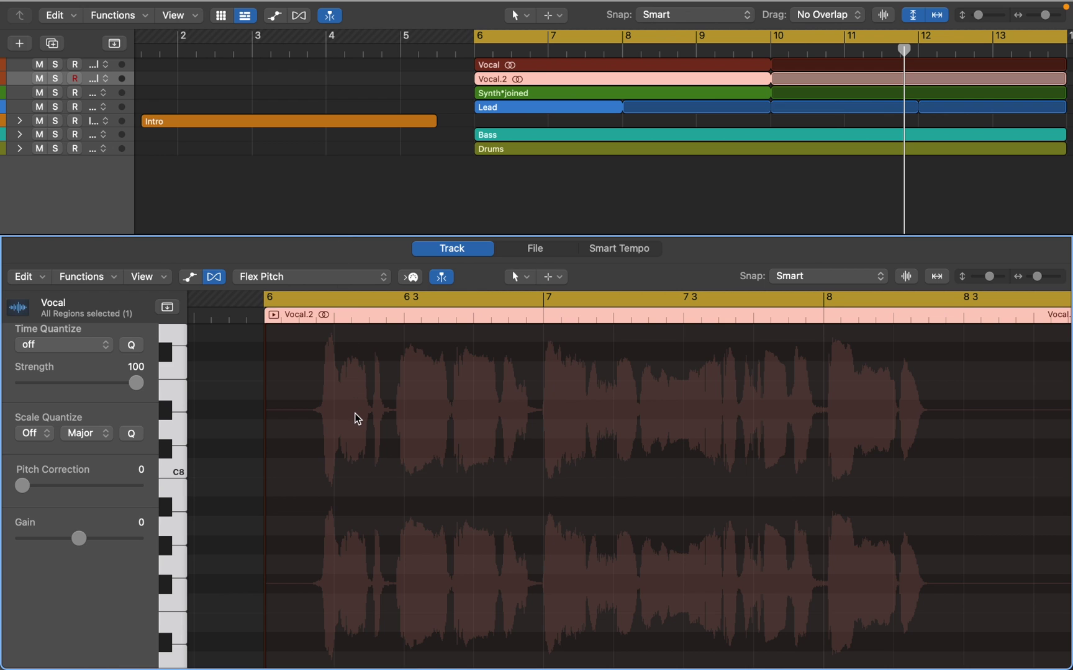
Step: Lower two early Vocal.2 notes and raise two notes in bar 7 with Flex Pitch
scroll(355, 416, "down", 10)
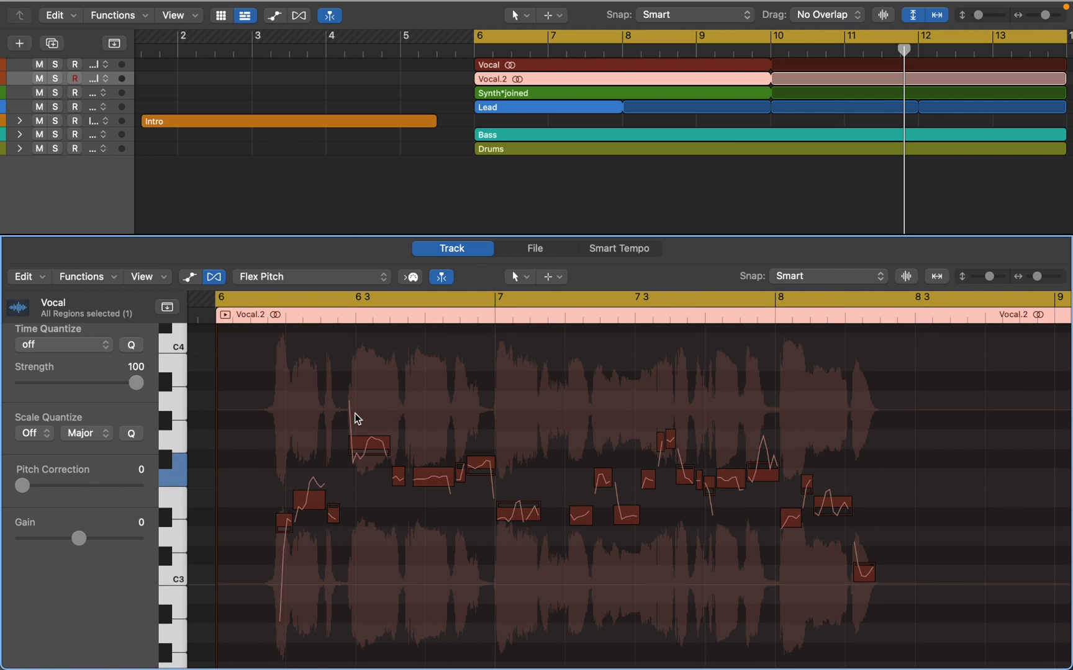
left_click_drag(313, 504, 287, 525)
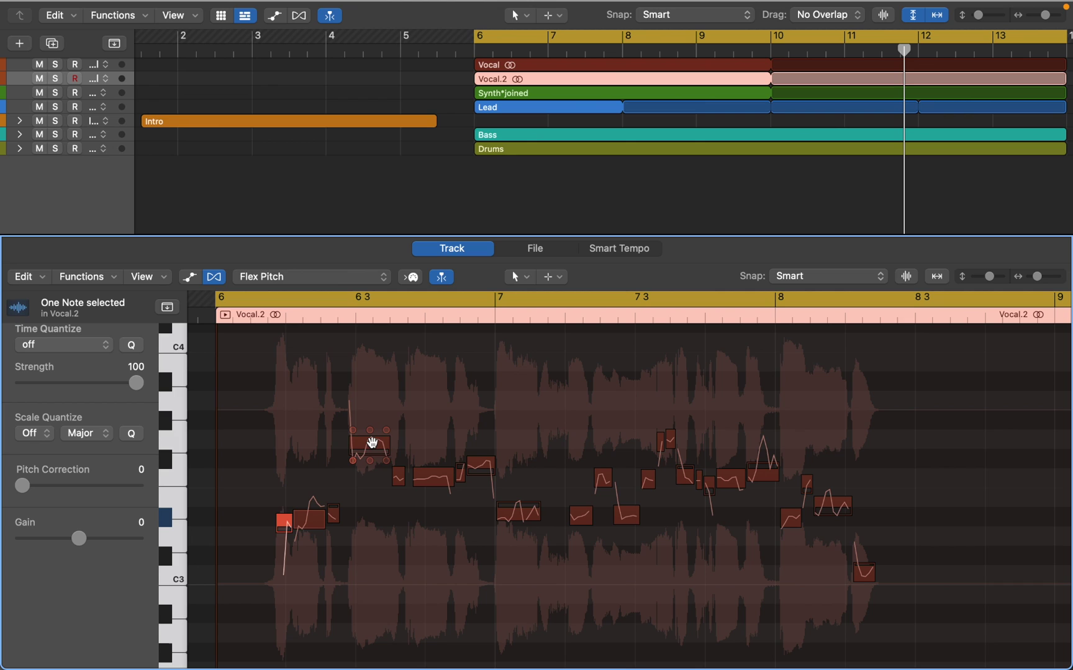
left_click_drag(370, 445, 370, 525)
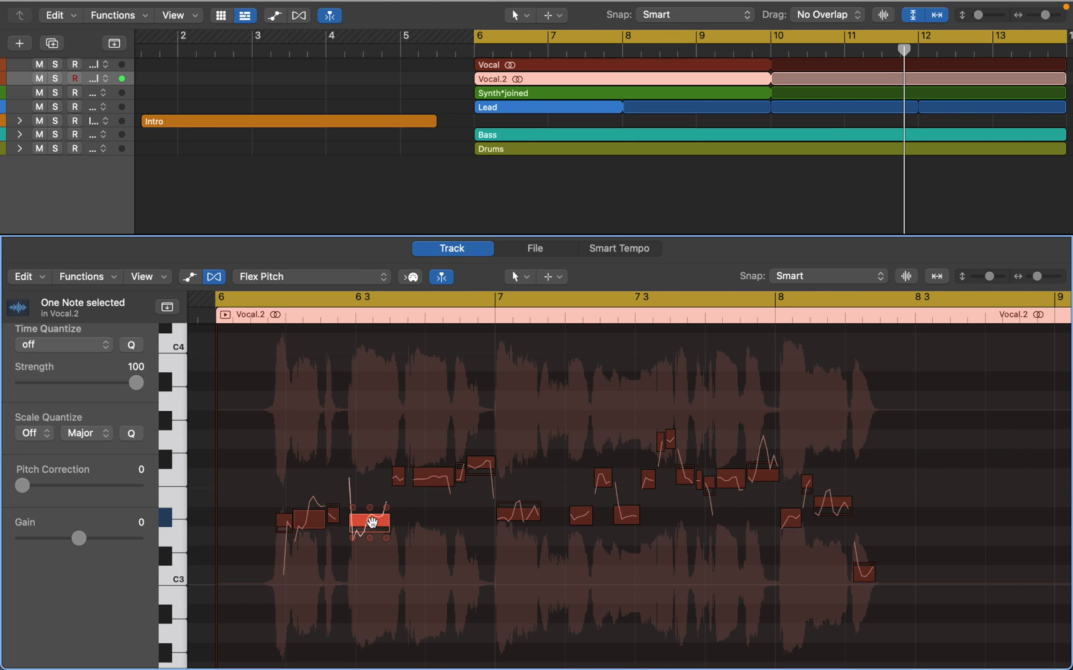
mouse_move(522, 533)
left_click_drag(519, 510, 533, 432)
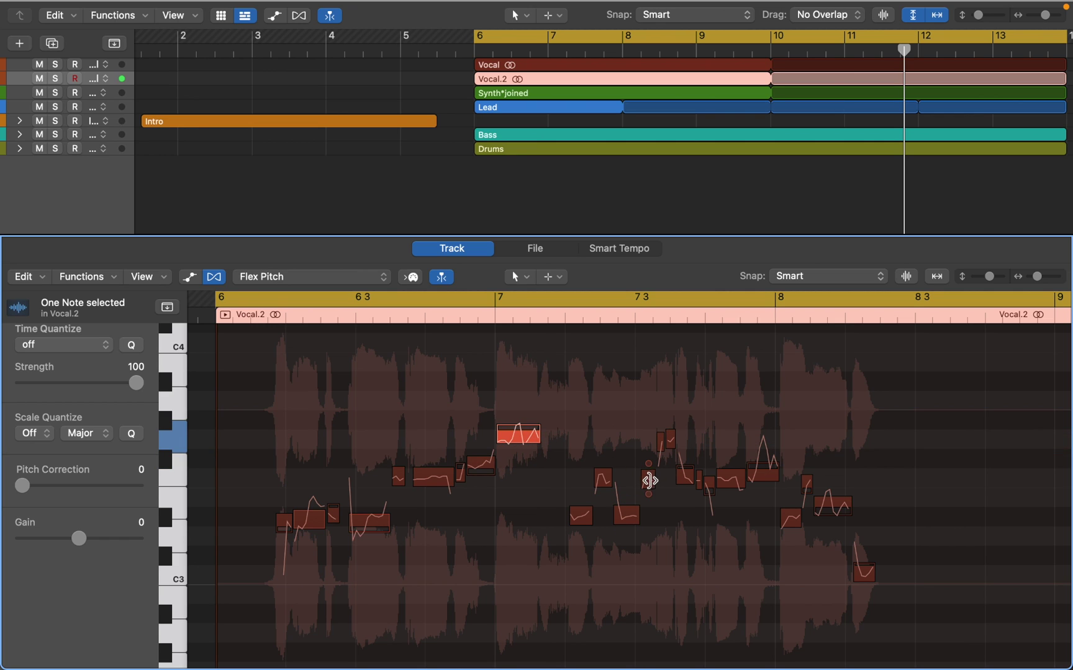
left_click(649, 481)
left_click_drag(648, 467, 653, 434)
key("shift+space")
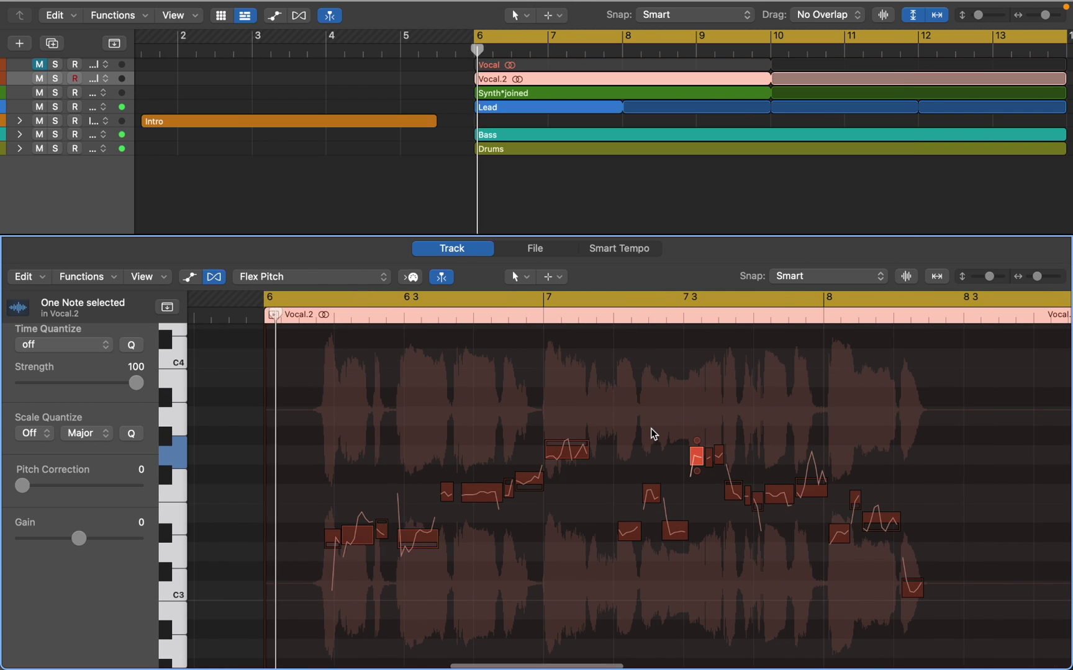